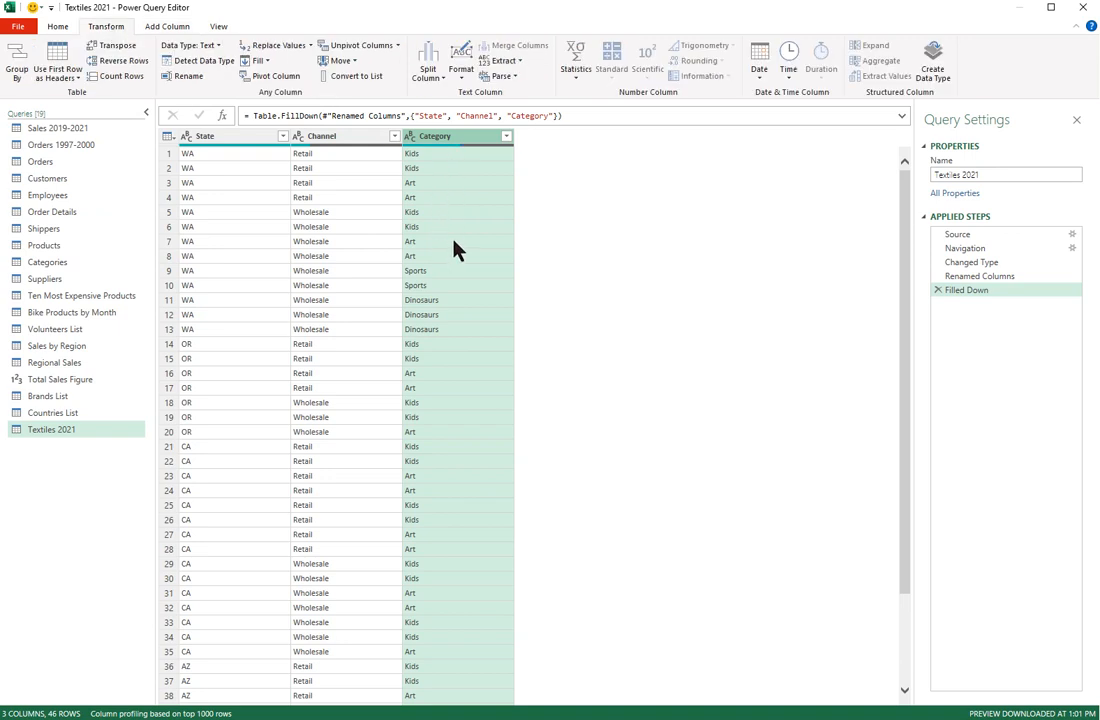
# Step: Open the Sales 2019-2021 query
pyautogui.click(170, 27)
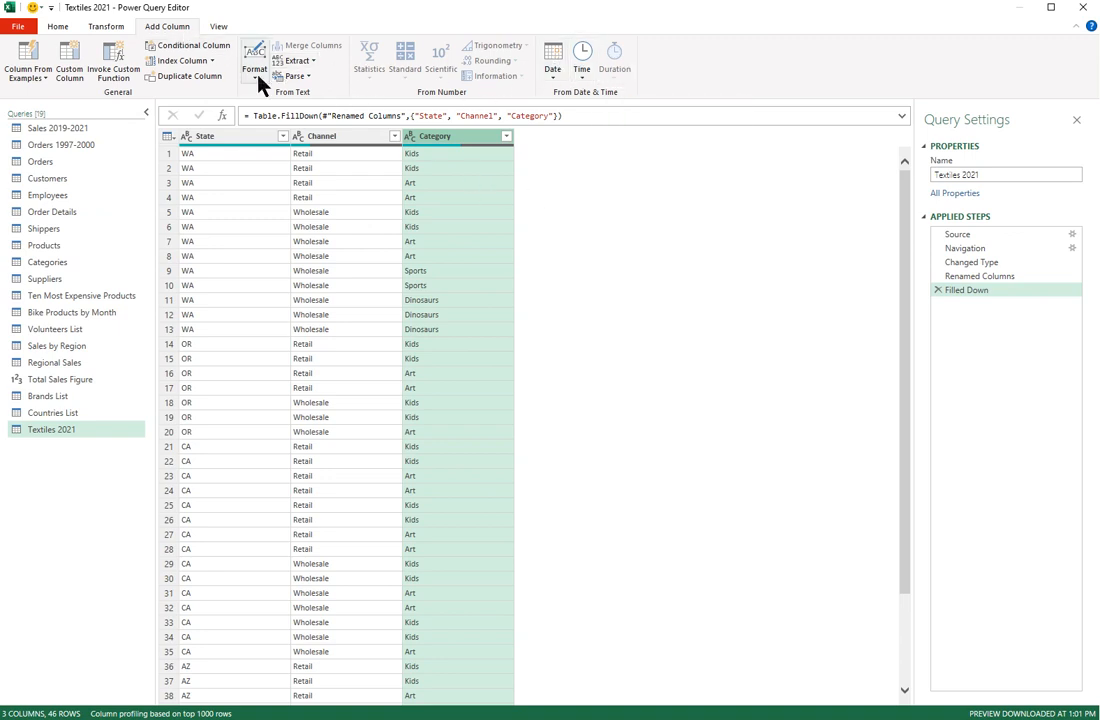
pyautogui.click(108, 30)
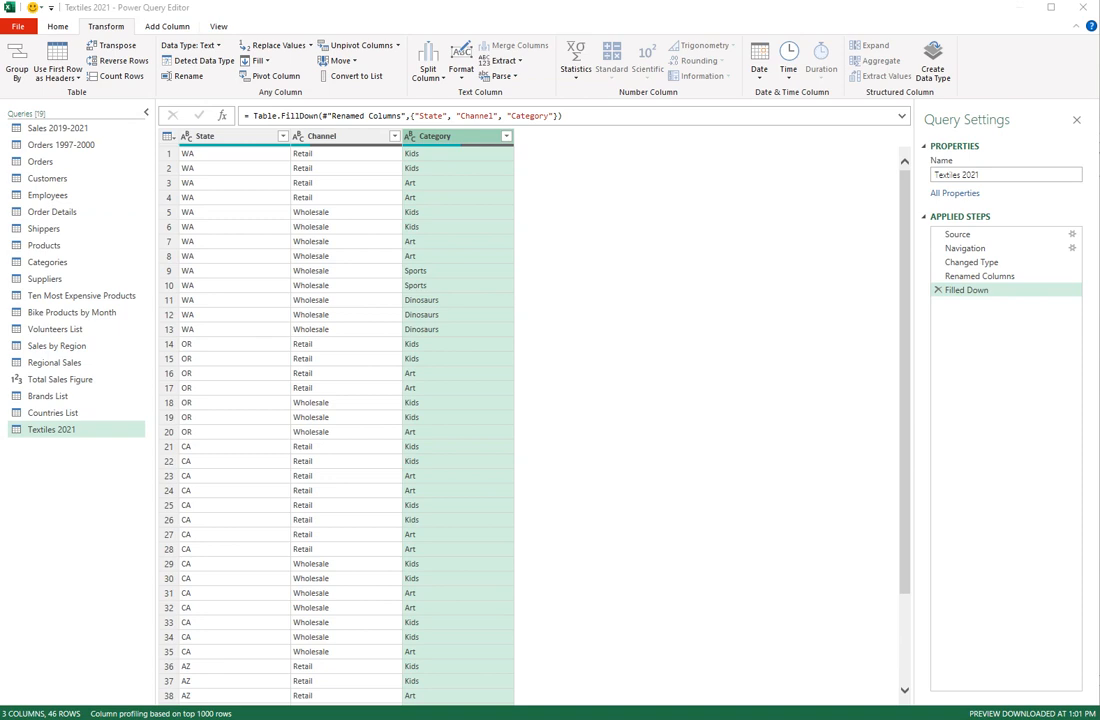
pyautogui.click(93, 130)
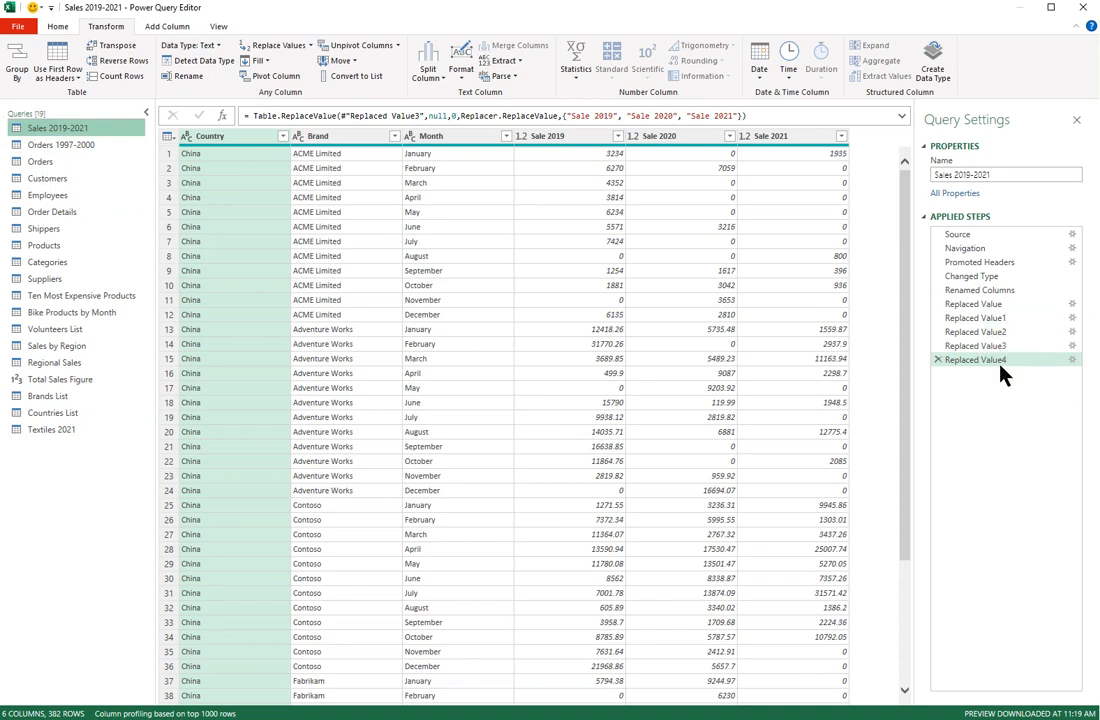
# Step: Delete steps Replaced Value4 through Replaced Value1, then select the Brand column
pyautogui.click(938, 360)
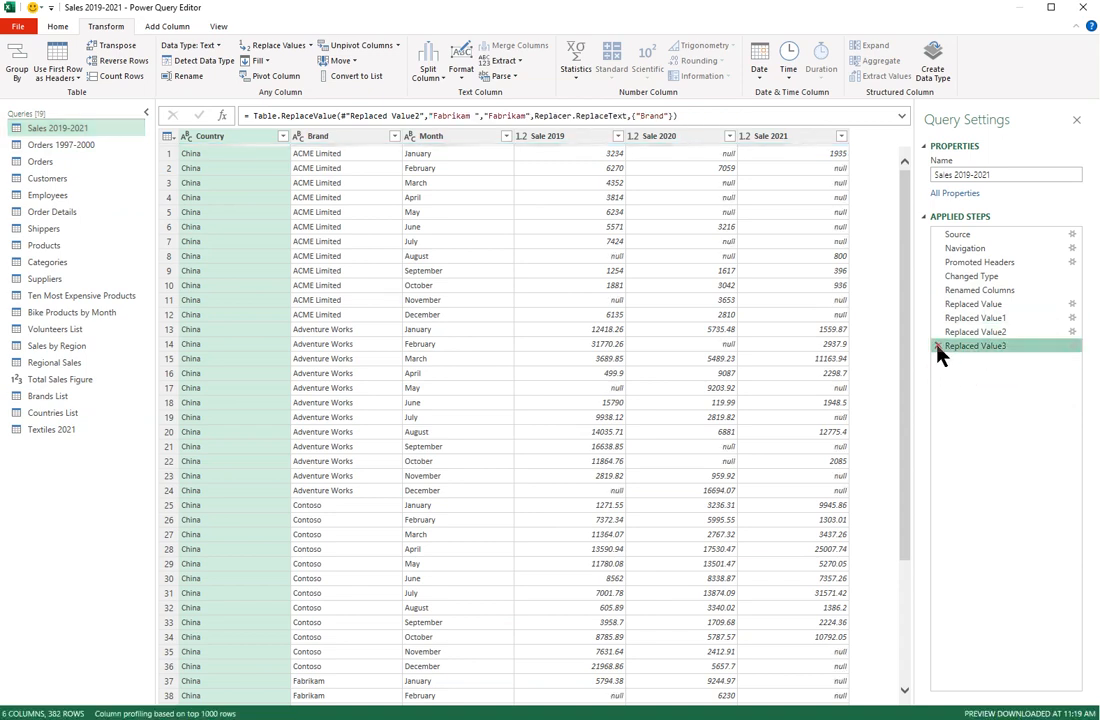
pyautogui.click(938, 346)
pyautogui.click(938, 332)
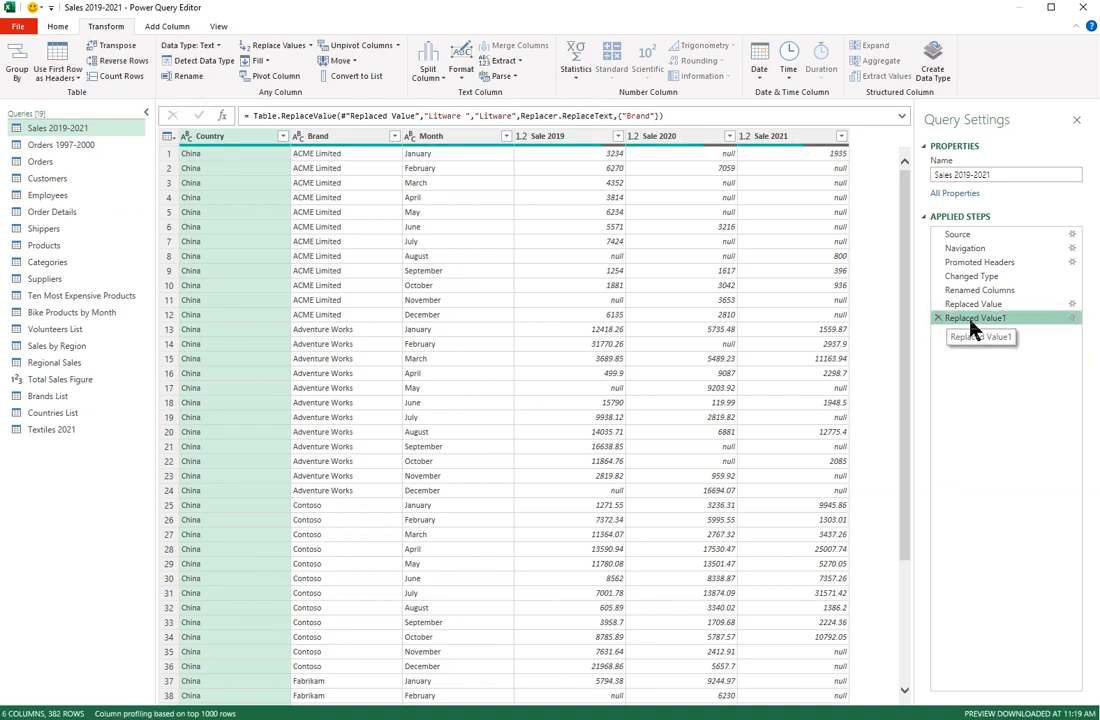
pyautogui.click(939, 319)
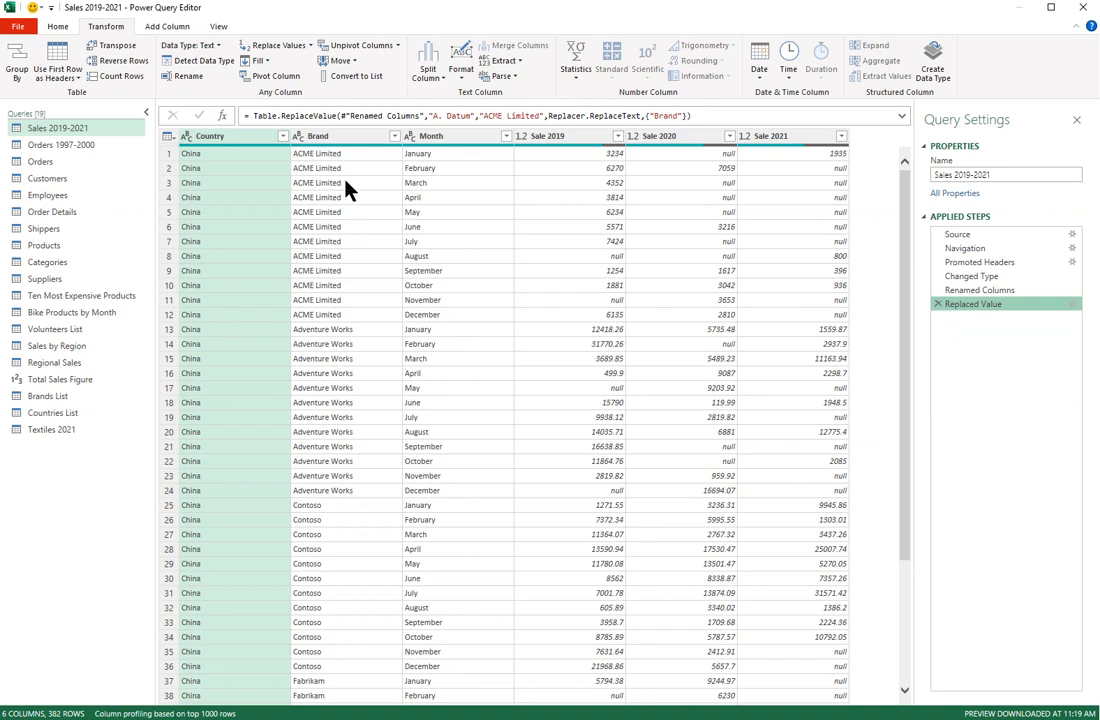
pyautogui.click(342, 140)
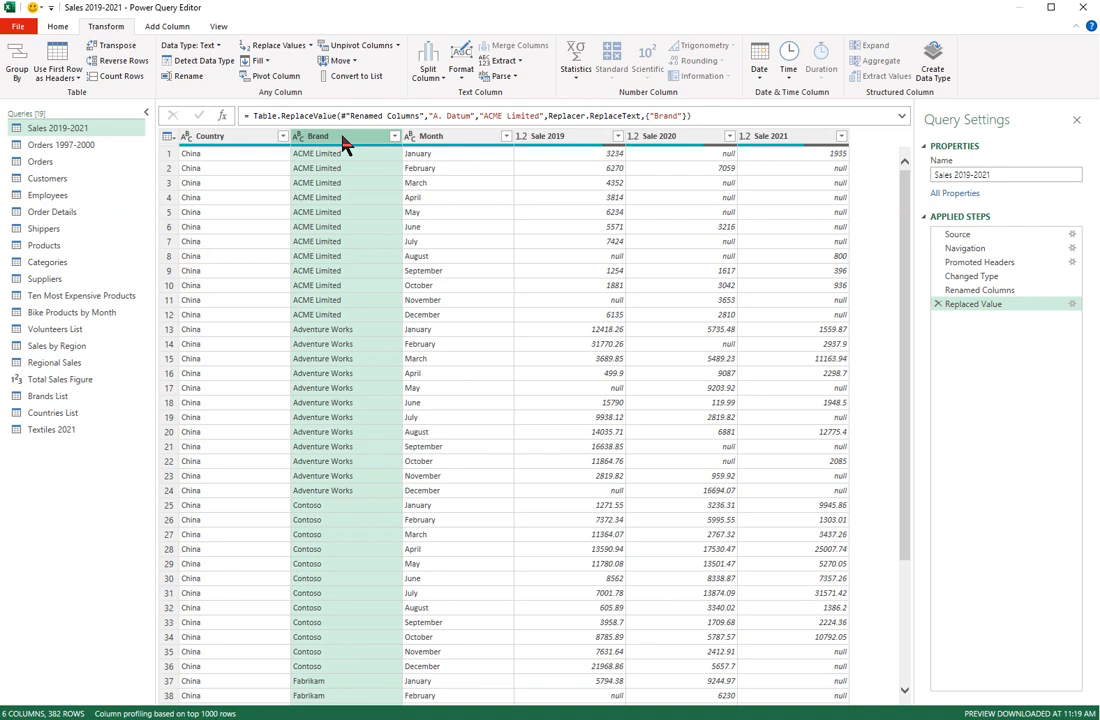
# Step: Review the distinct Brand names in the filter list without filtering, then bring up Format options
pyautogui.click(394, 138)
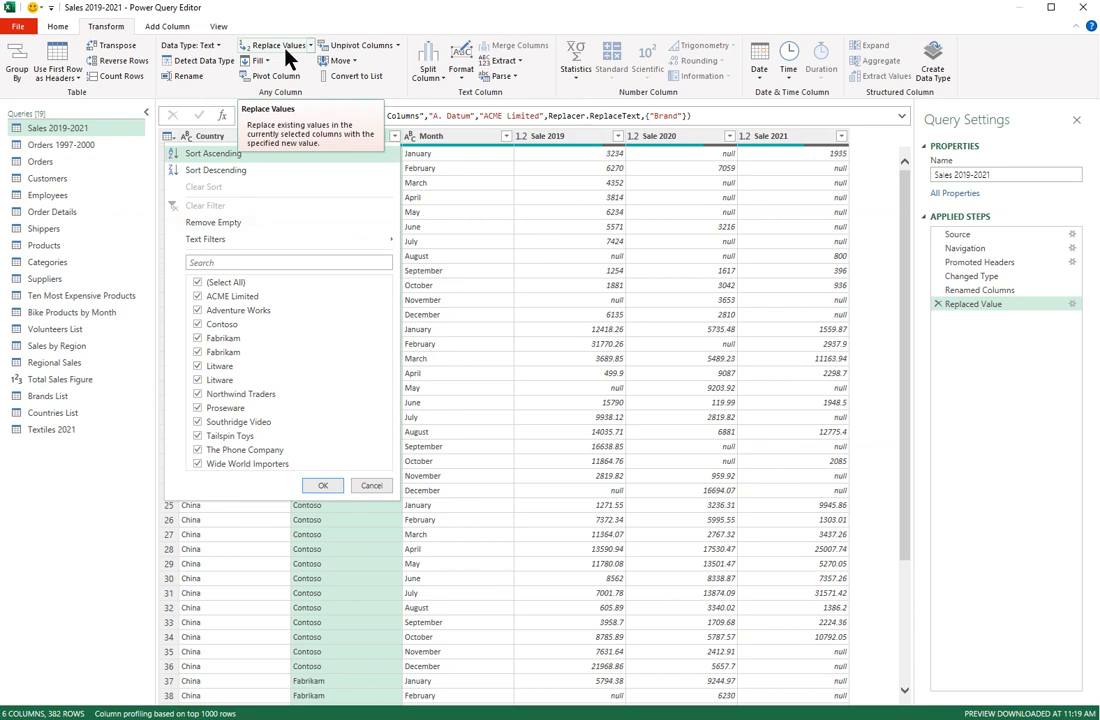
pyautogui.click(371, 486)
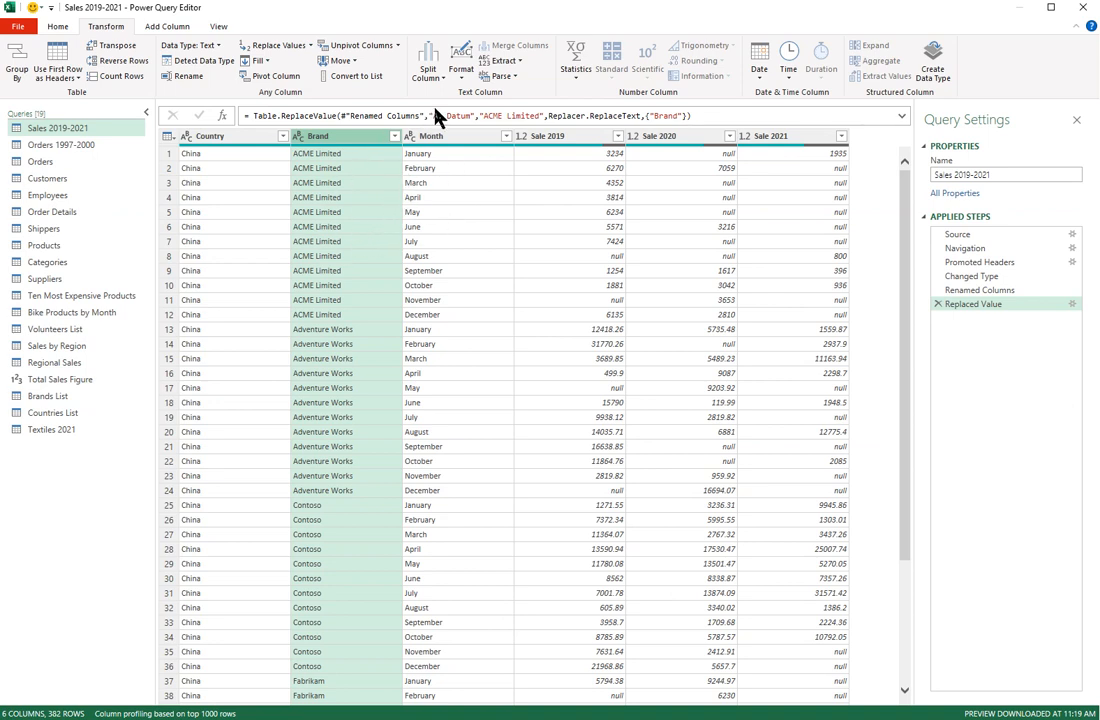
pyautogui.click(462, 80)
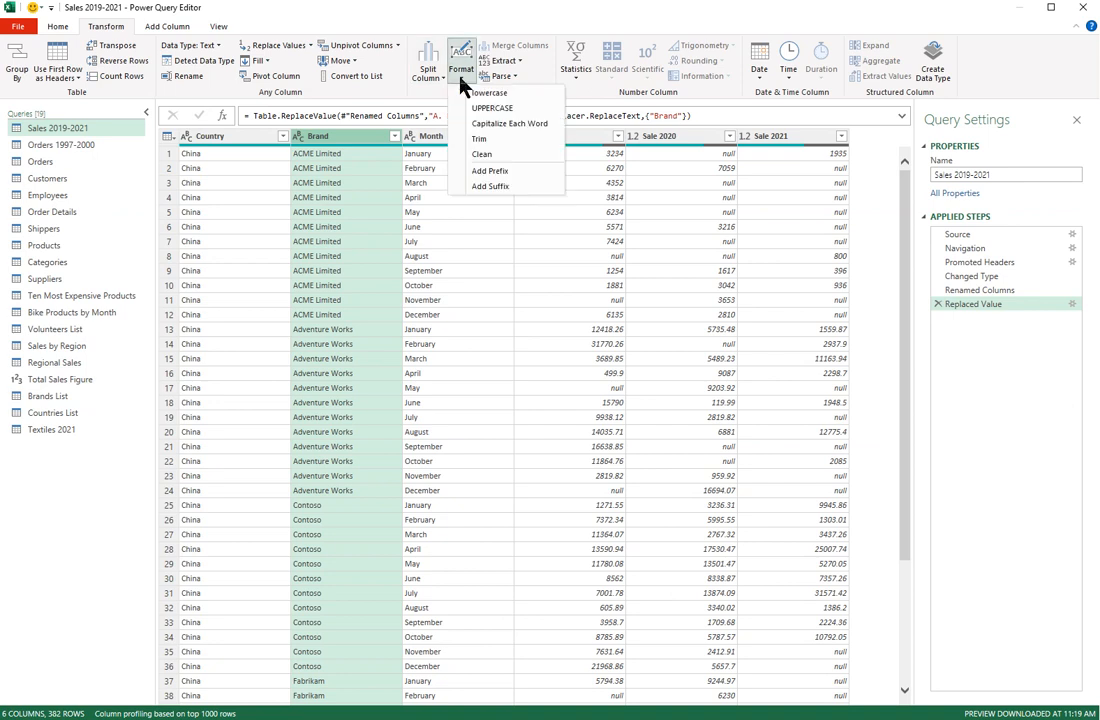
# Step: Trim spaces from the Brand values and recheck the brand list in the filter dropdown
pyautogui.click(479, 142)
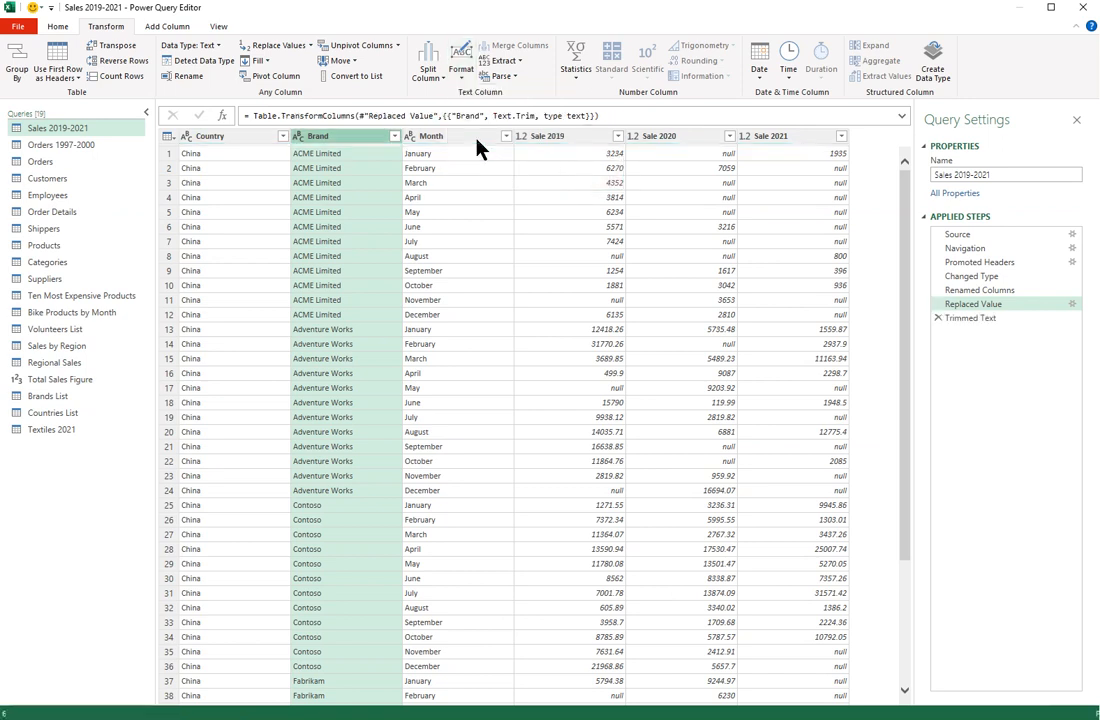
pyautogui.click(394, 136)
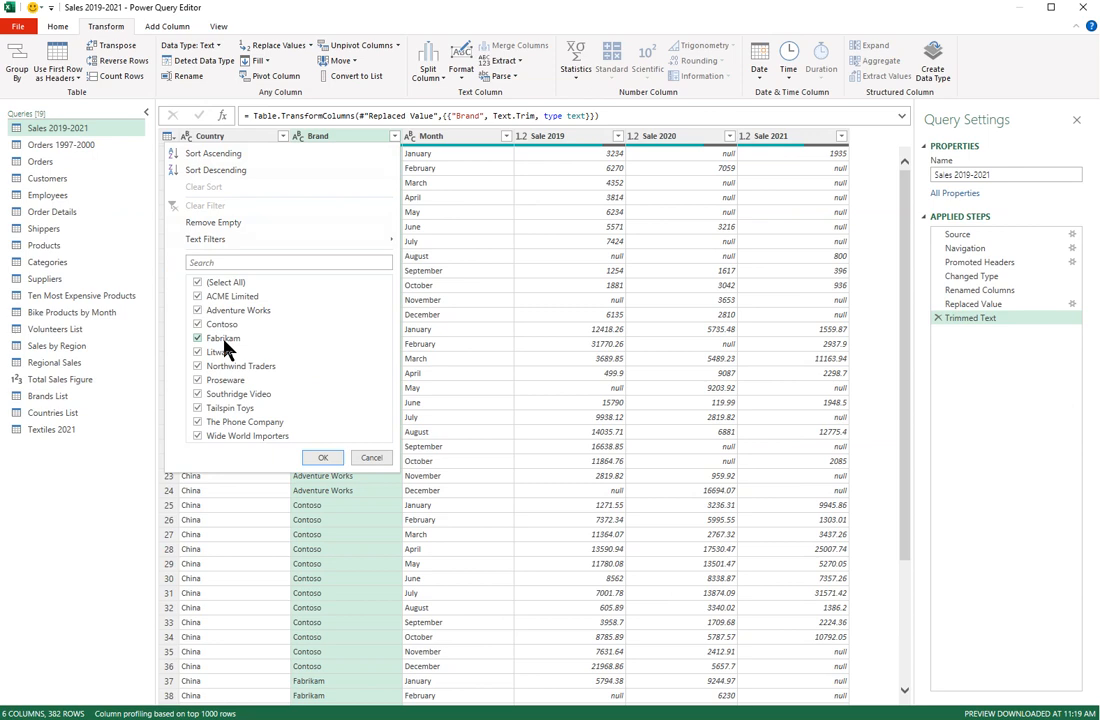
pyautogui.click(362, 457)
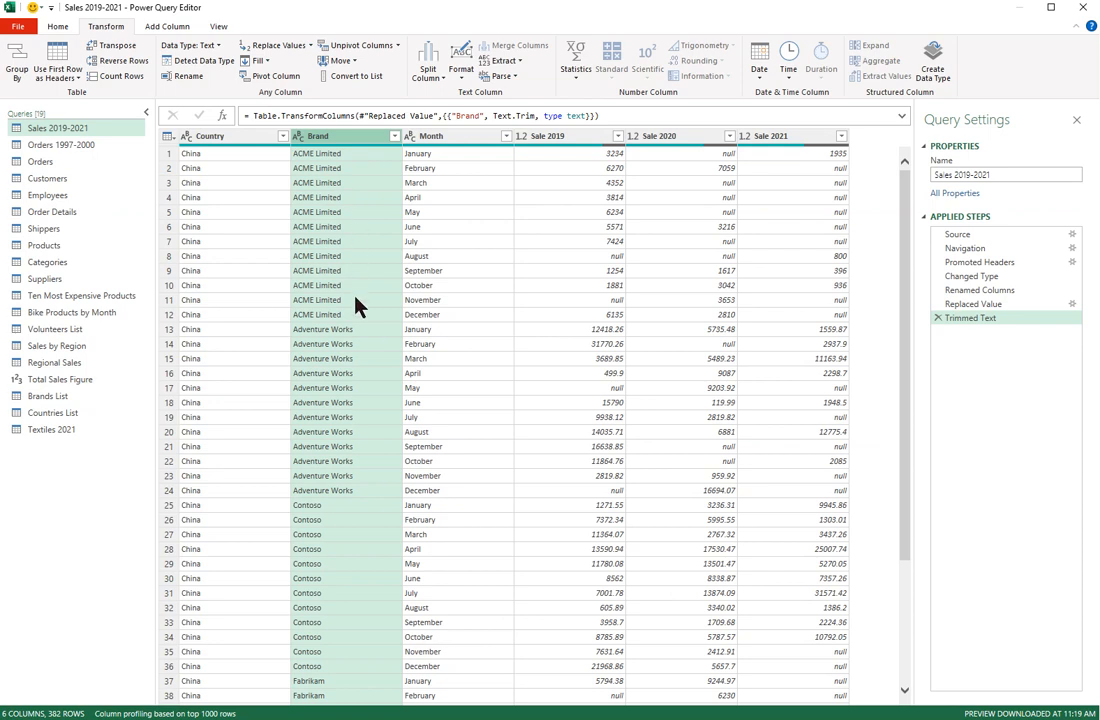
# Step: Replace ' Limited' with nothing in Brand, so ACME Limited becomes ACME
pyautogui.click(281, 48)
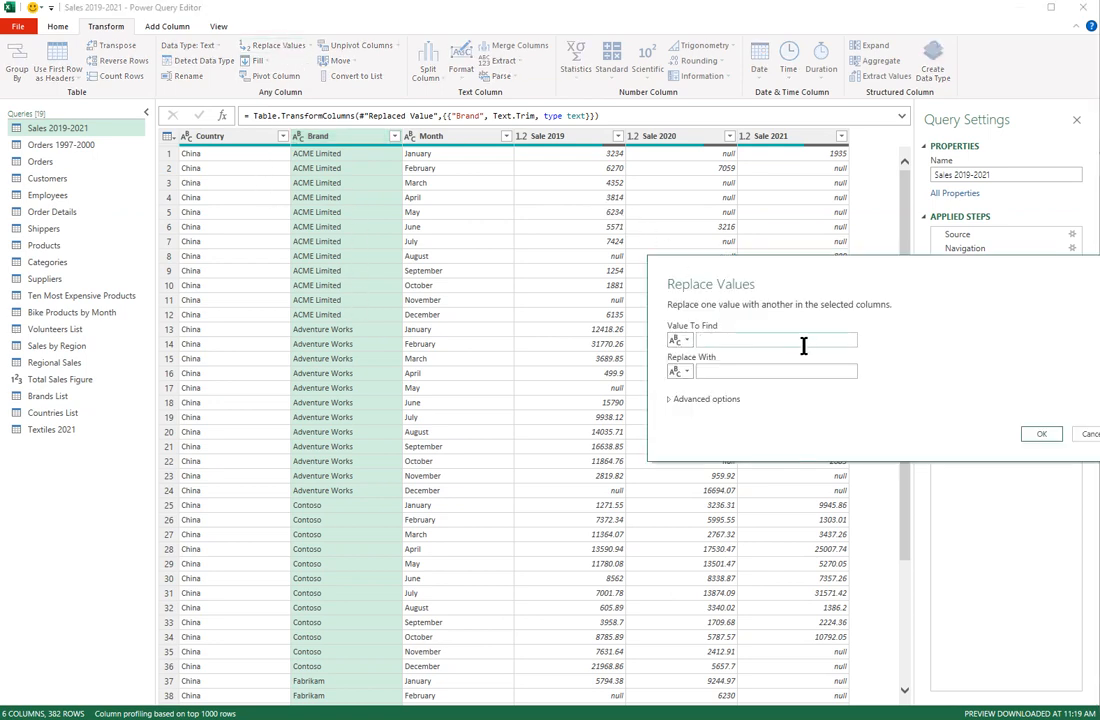
pyautogui.write('Limited')
pyautogui.moveTo(818, 272); pyautogui.dragTo(675, 252)
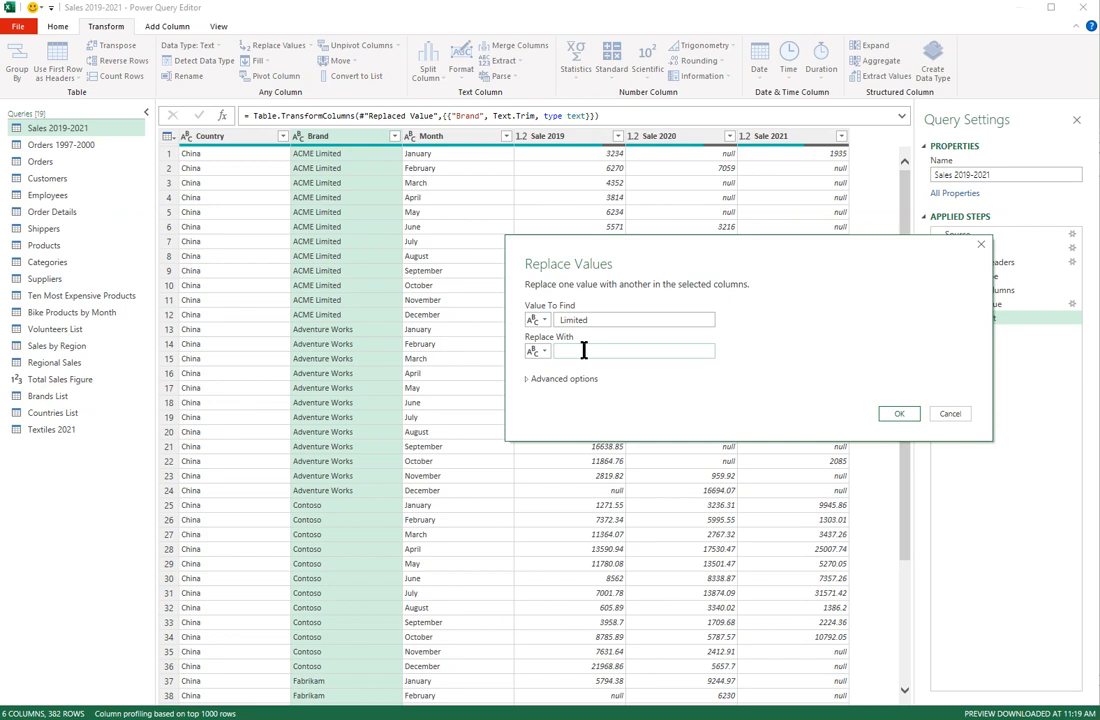
pyautogui.click(900, 415)
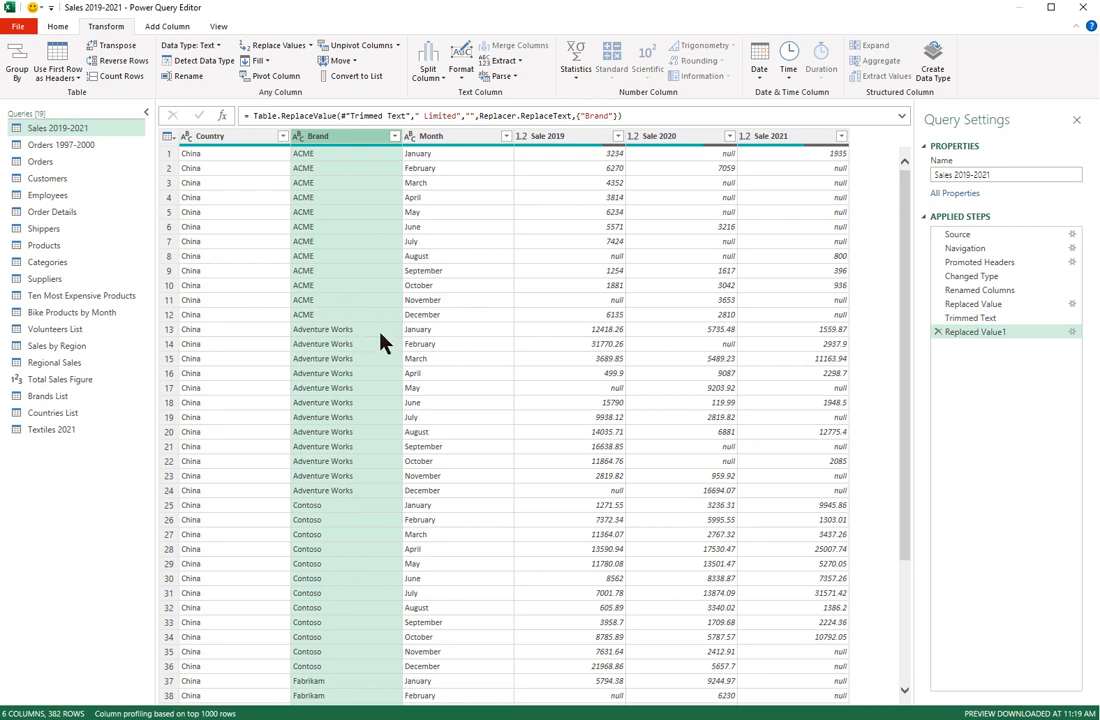
pyautogui.click(464, 84)
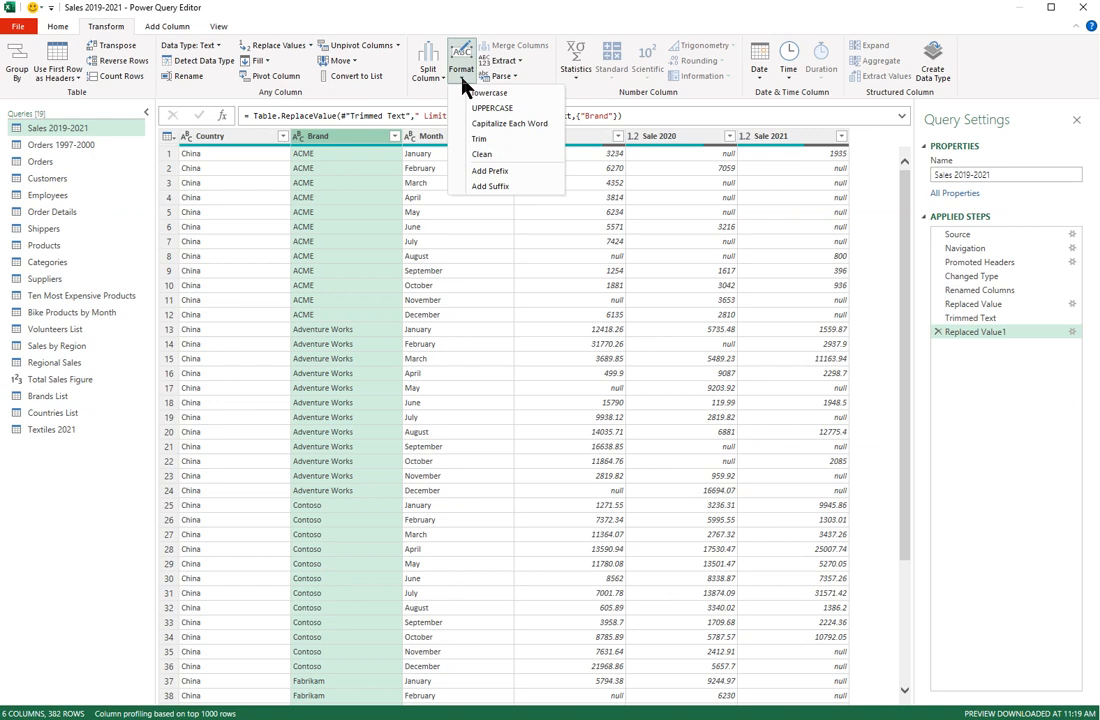
# Step: Add the suffix ' Limited' to every Brand value
pyautogui.click(494, 189)
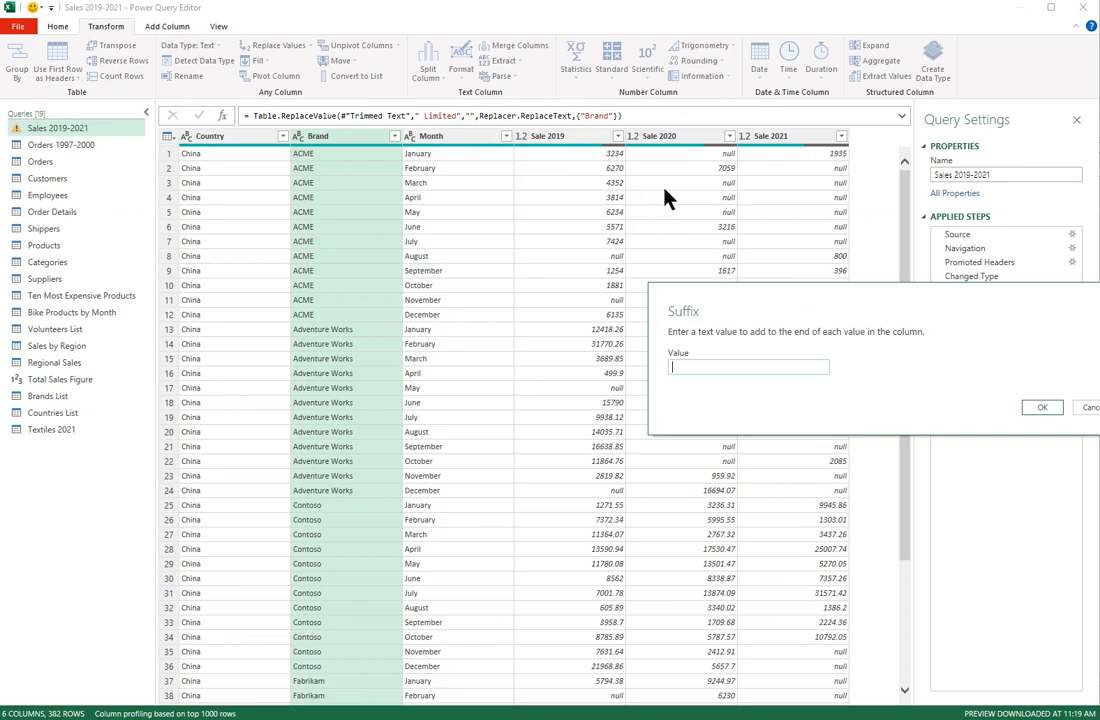
pyautogui.write('Limited')
pyautogui.click(1050, 410)
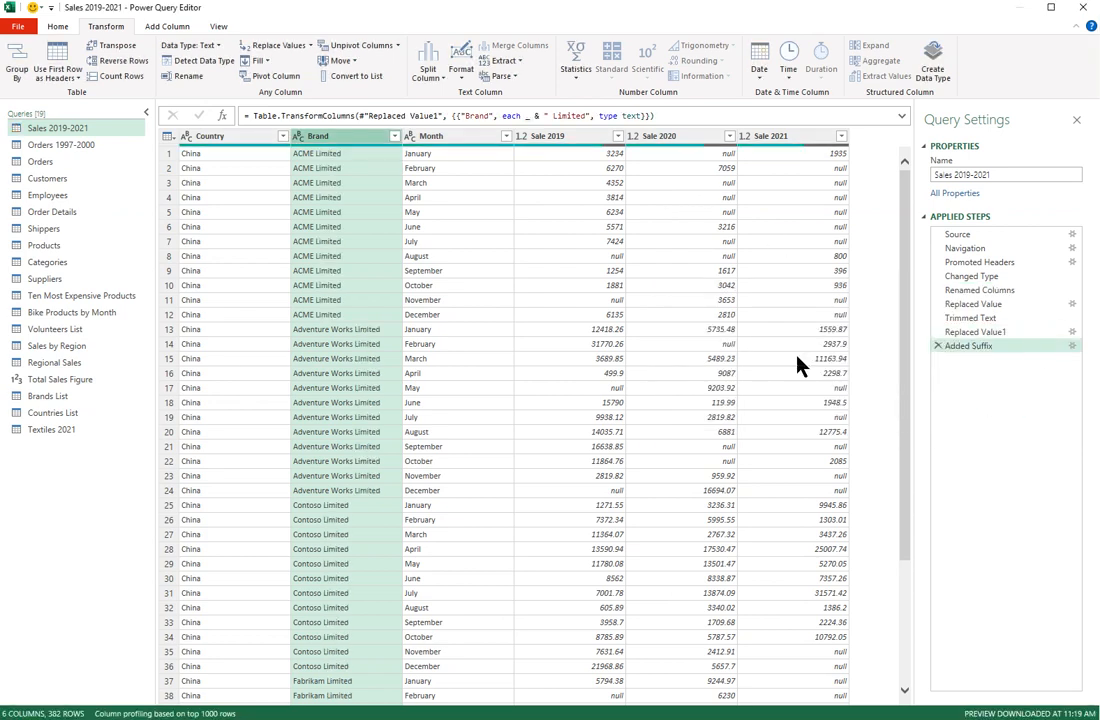
# Step: Make all Brand values UPPERCASE, then switch to the Orders 1997-2000 query
pyautogui.click(464, 79)
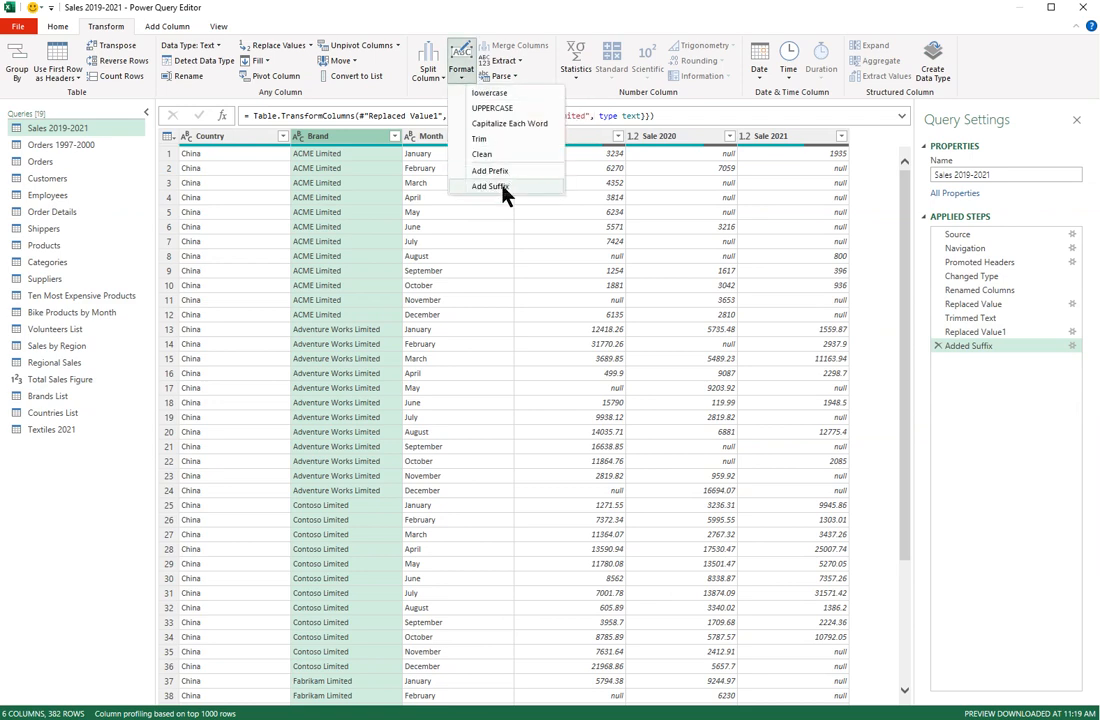
pyautogui.click(475, 232)
pyautogui.click(503, 109)
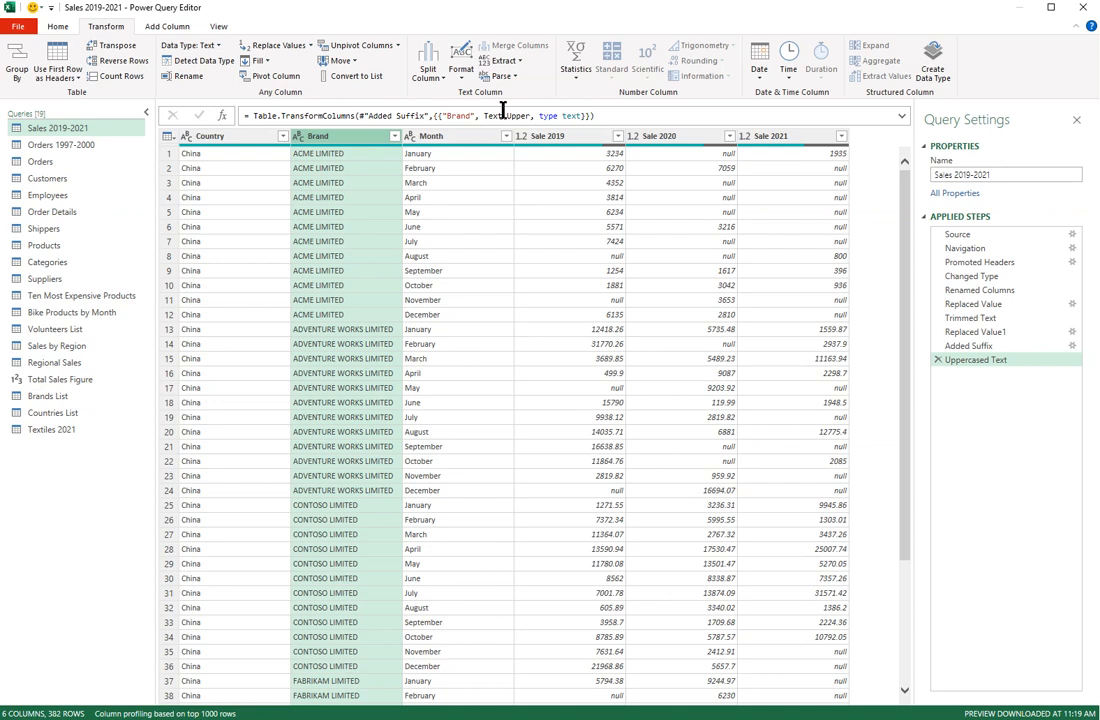
pyautogui.click(90, 147)
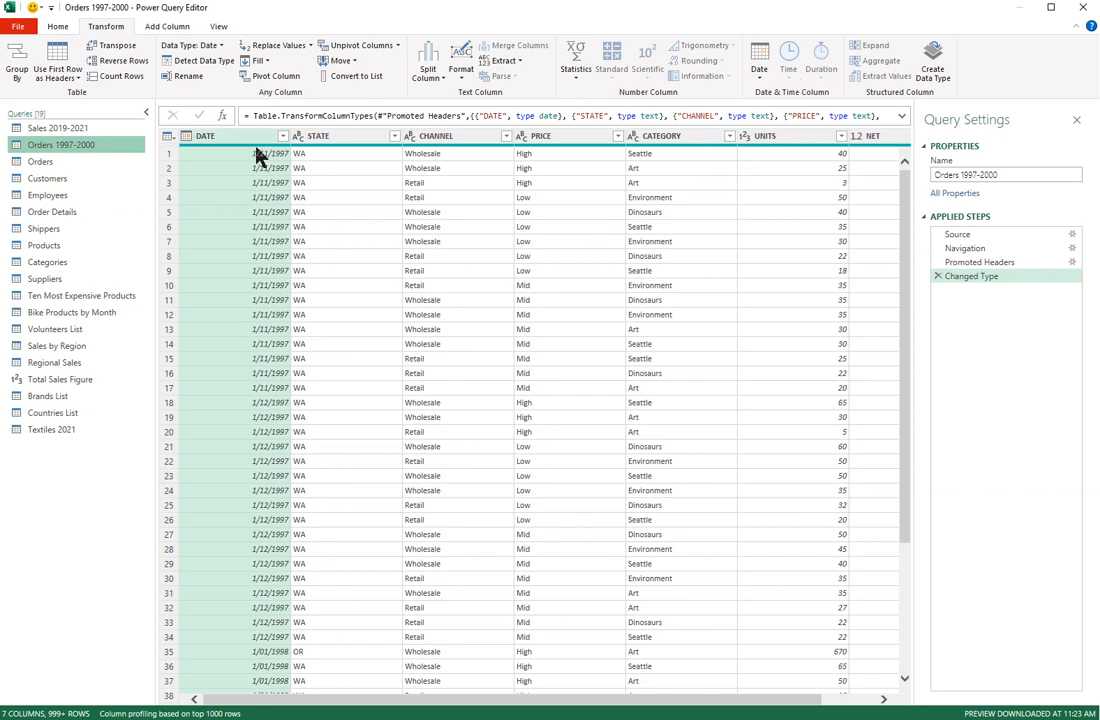
# Step: Add a Year column extracted from the DATE column
pyautogui.click(177, 31)
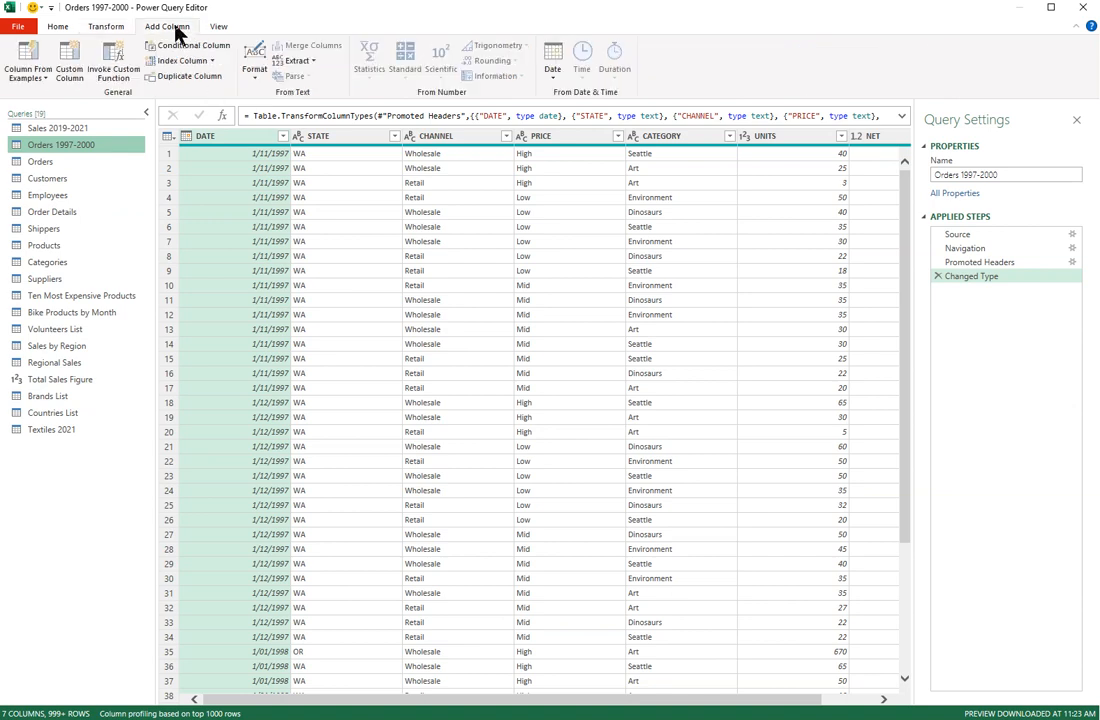
pyautogui.click(556, 80)
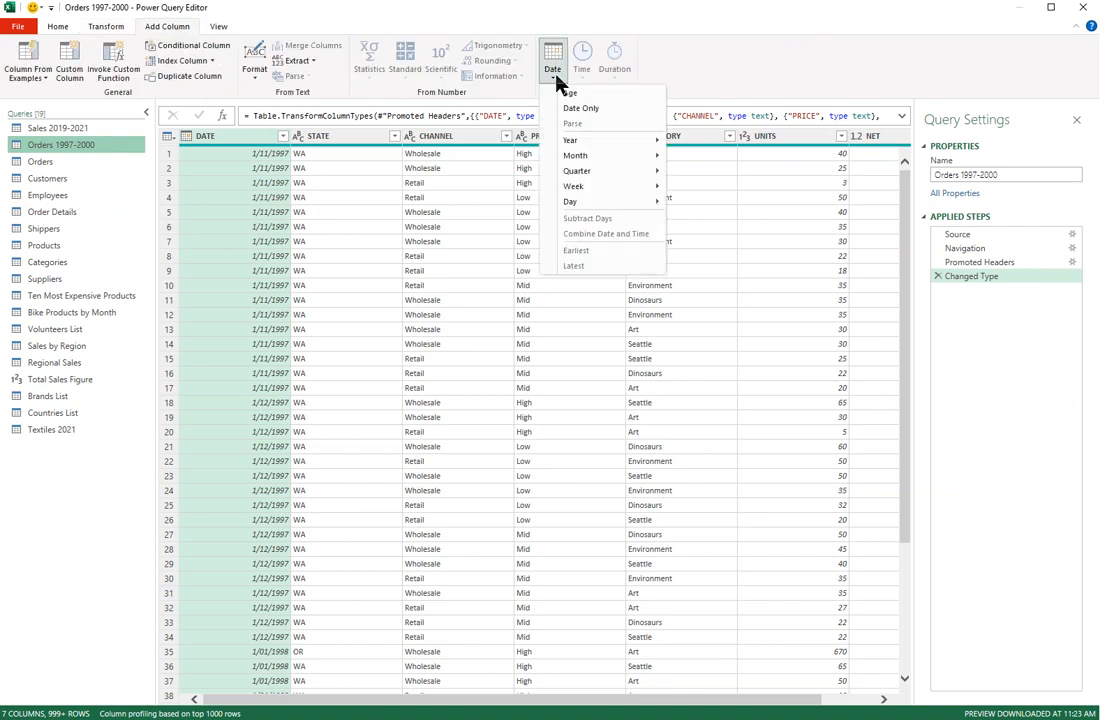
pyautogui.moveTo(577, 145)
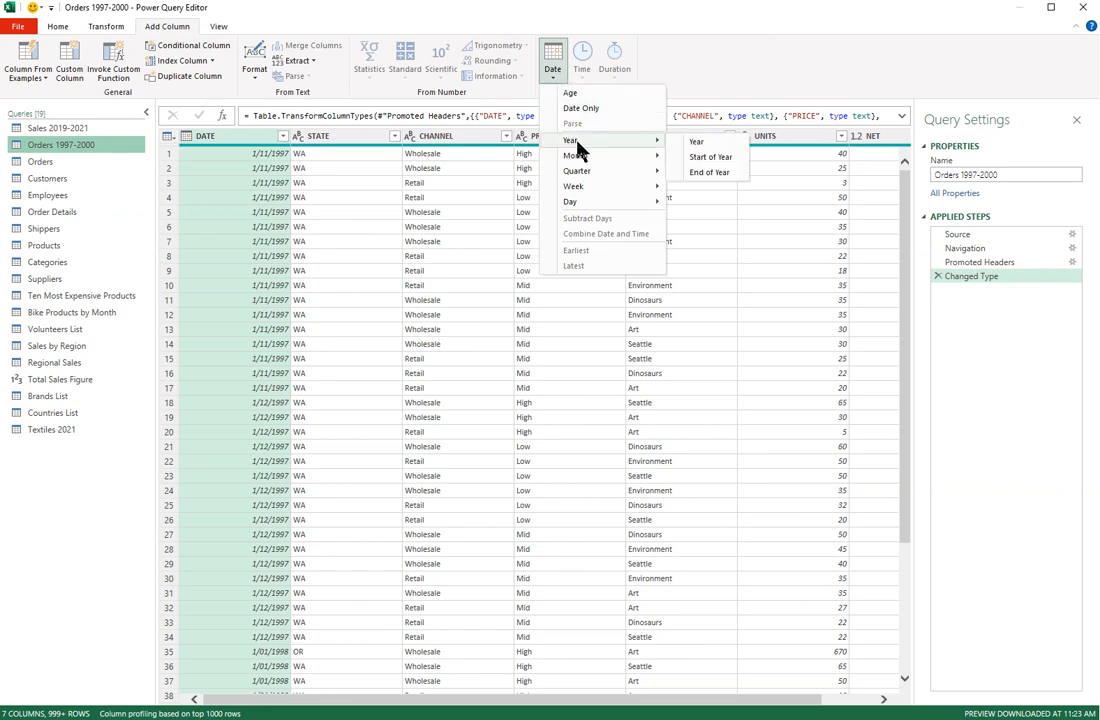
pyautogui.click(727, 147)
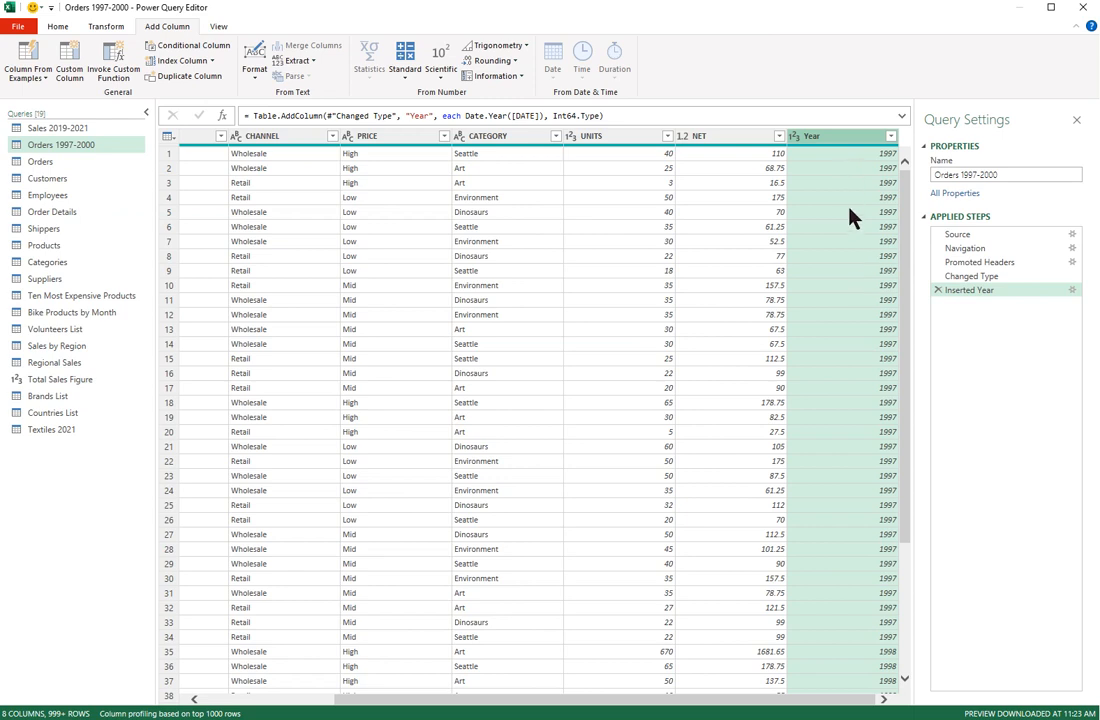
# Step: Move the Year column to sit right after DATE, then reselect DATE
pyautogui.click(98, 27)
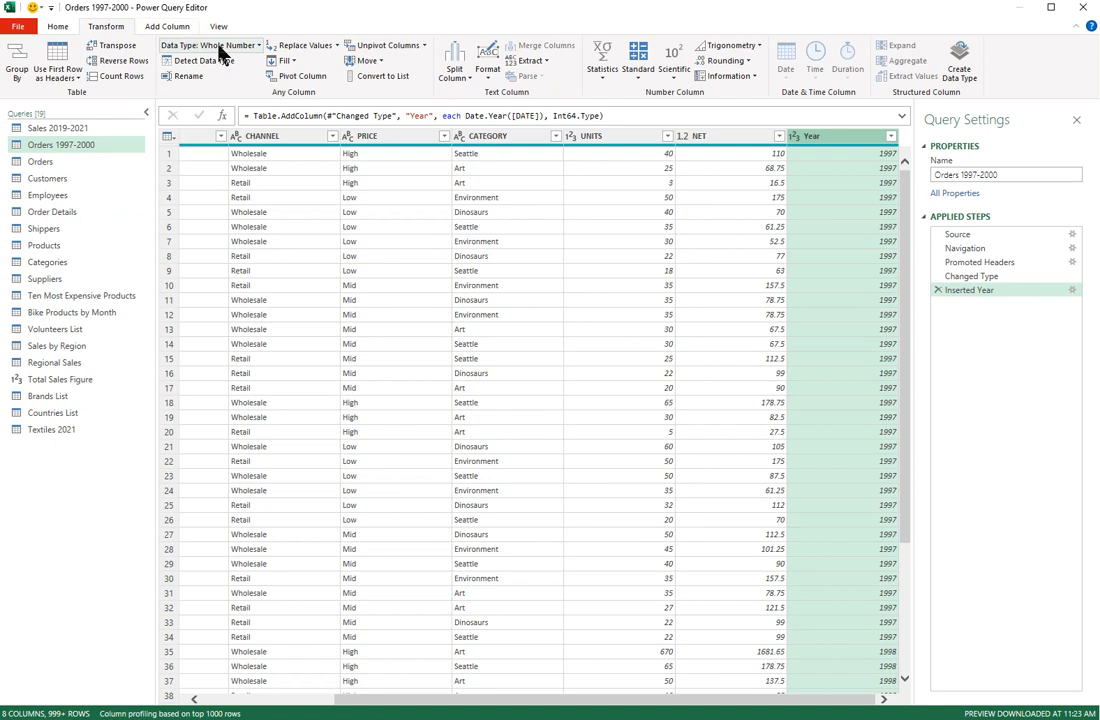
pyautogui.click(362, 61)
pyautogui.click(382, 110)
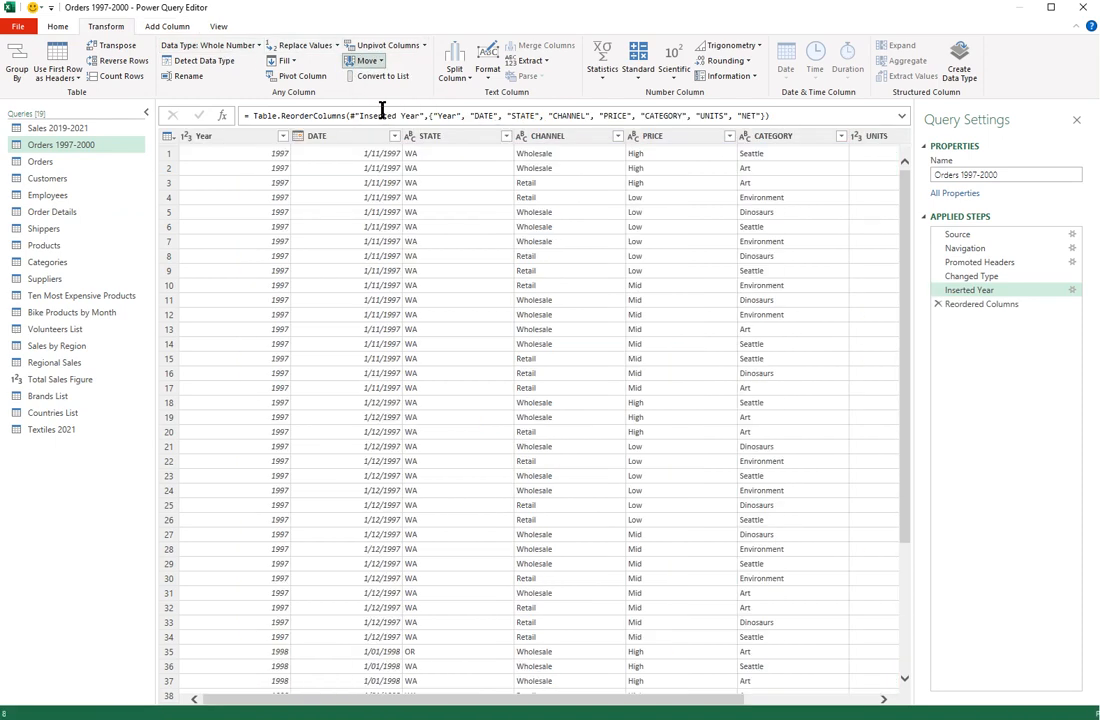
pyautogui.moveTo(246, 137); pyautogui.dragTo(422, 147)
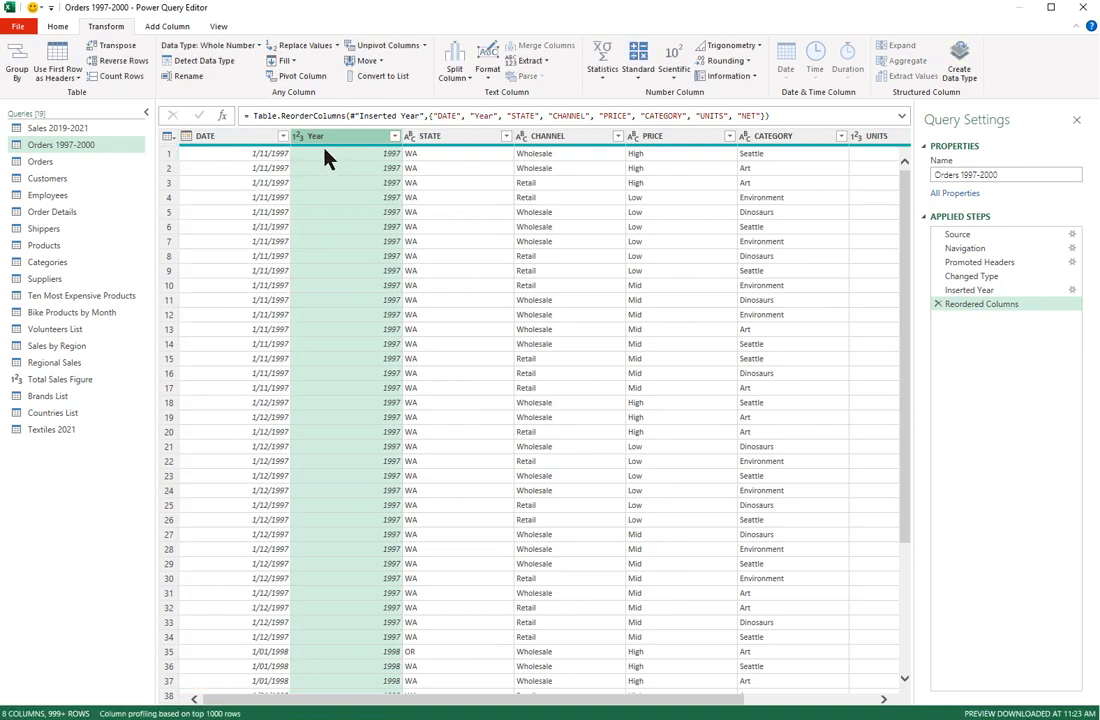
pyautogui.click(165, 28)
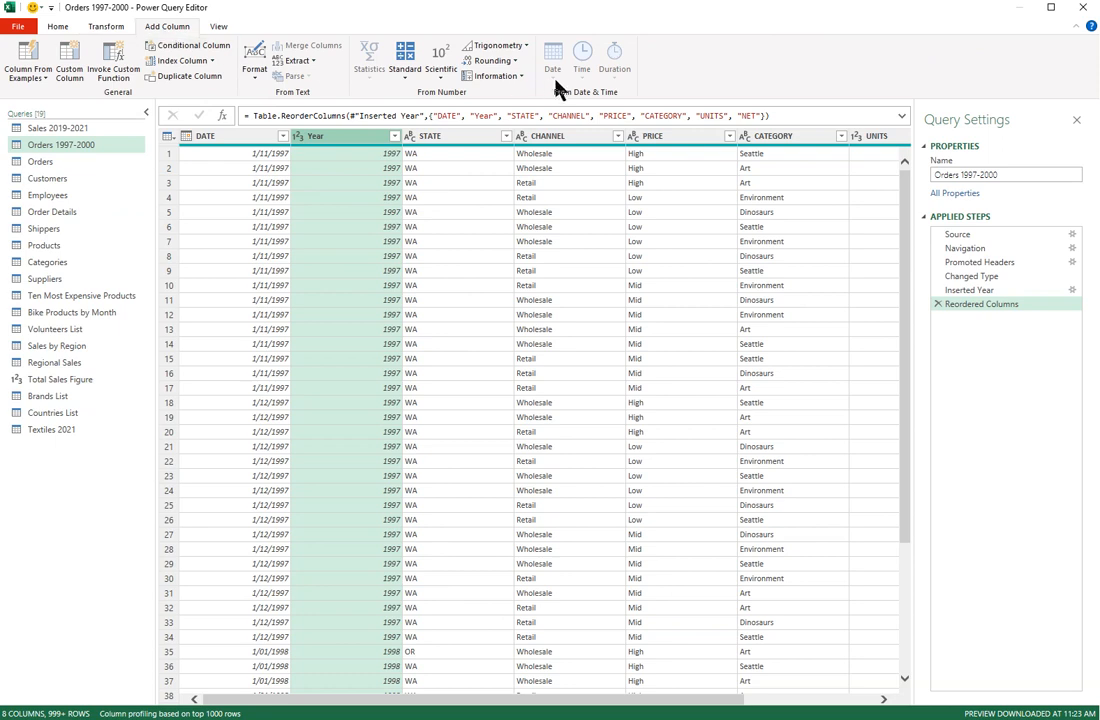
pyautogui.click(250, 138)
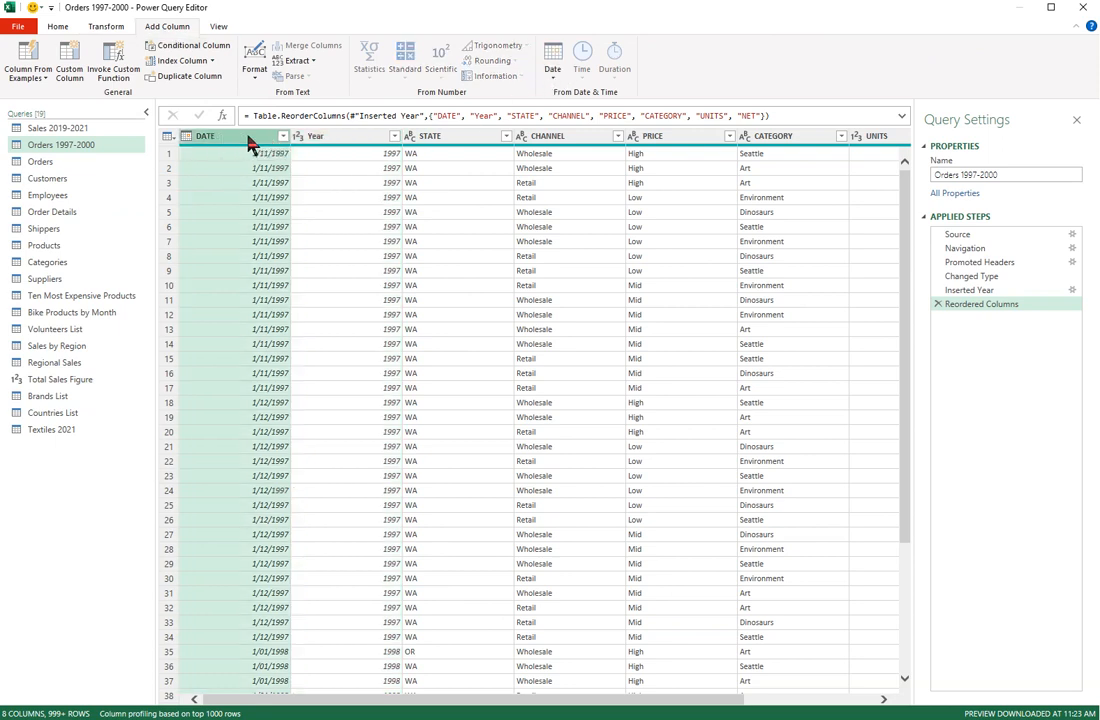
pyautogui.click(553, 70)
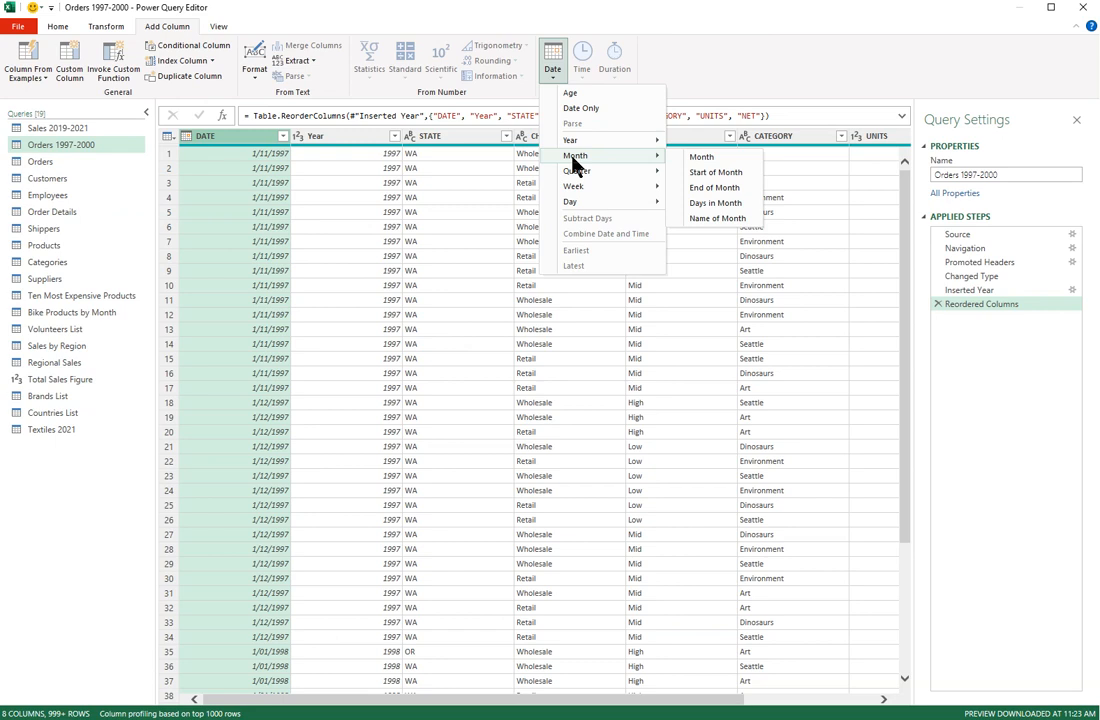
# Step: Add a Month Name column derived from DATE
pyautogui.click(716, 219)
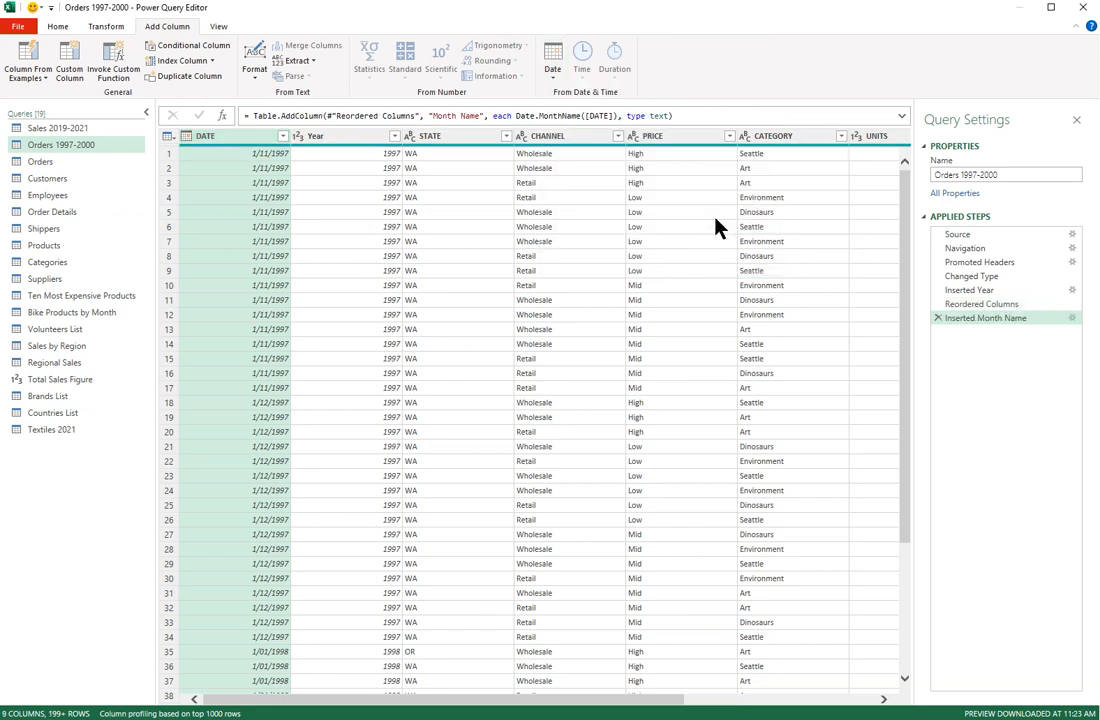
pyautogui.moveTo(592, 699); pyautogui.dragTo(859, 702)
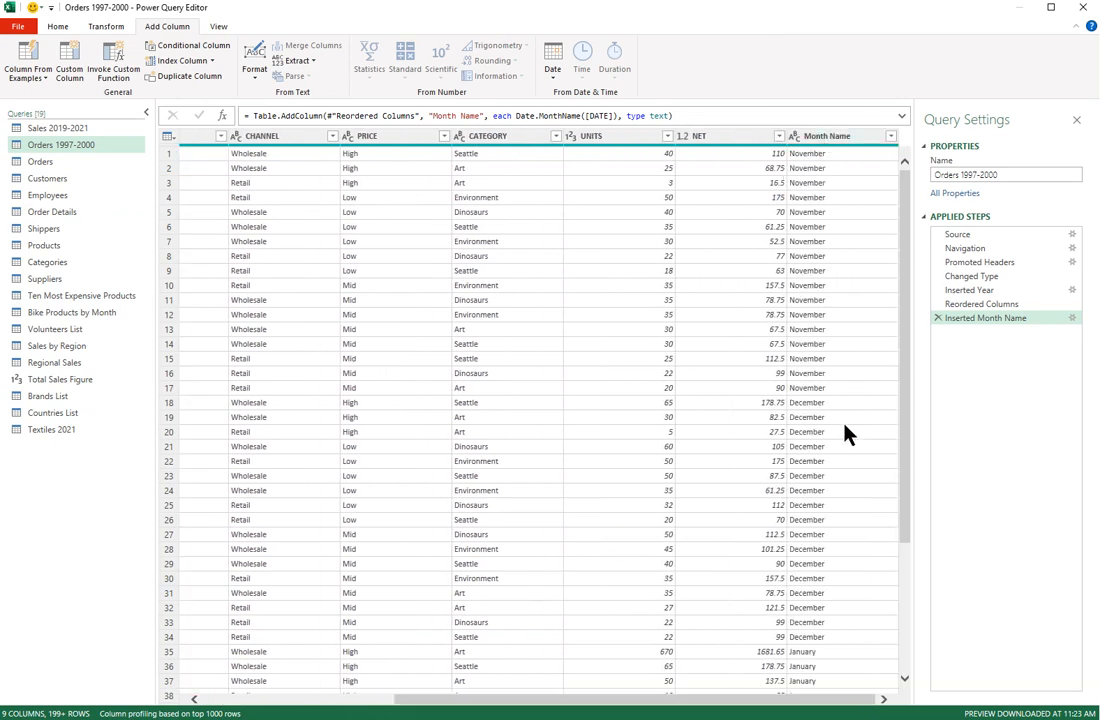
pyautogui.click(835, 140)
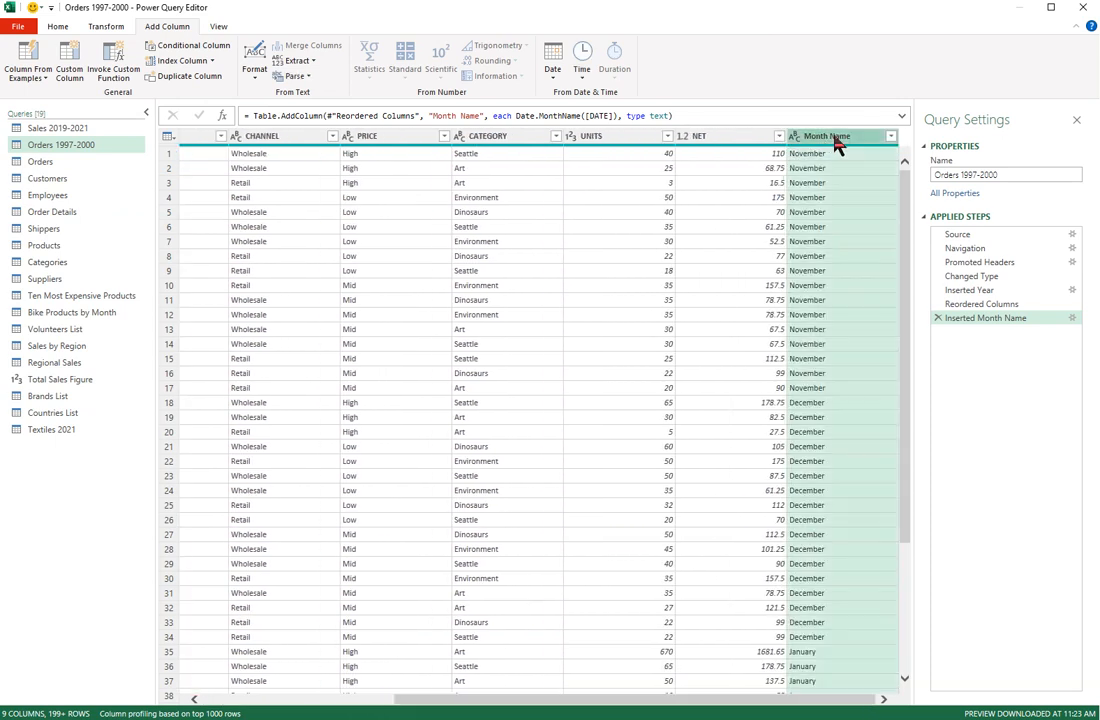
# Step: Position Month Name right after Year, then reselect the DATE column
pyautogui.click(106, 27)
pyautogui.click(340, 61)
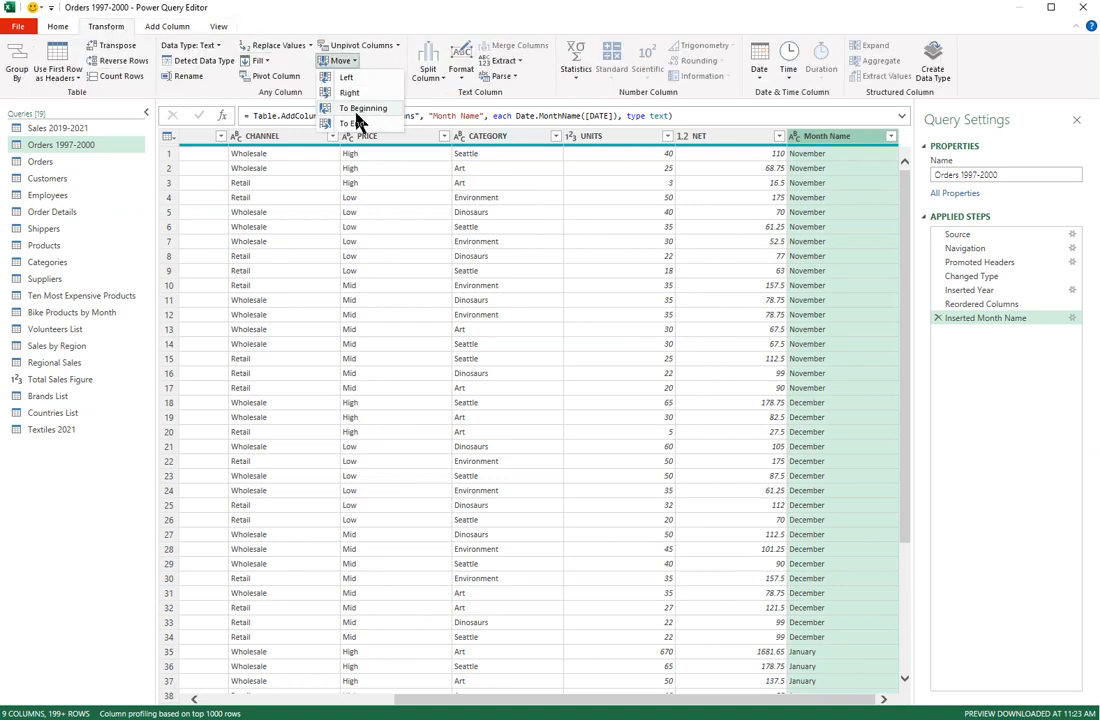
pyautogui.click(360, 109)
pyautogui.moveTo(248, 140); pyautogui.dragTo(547, 148)
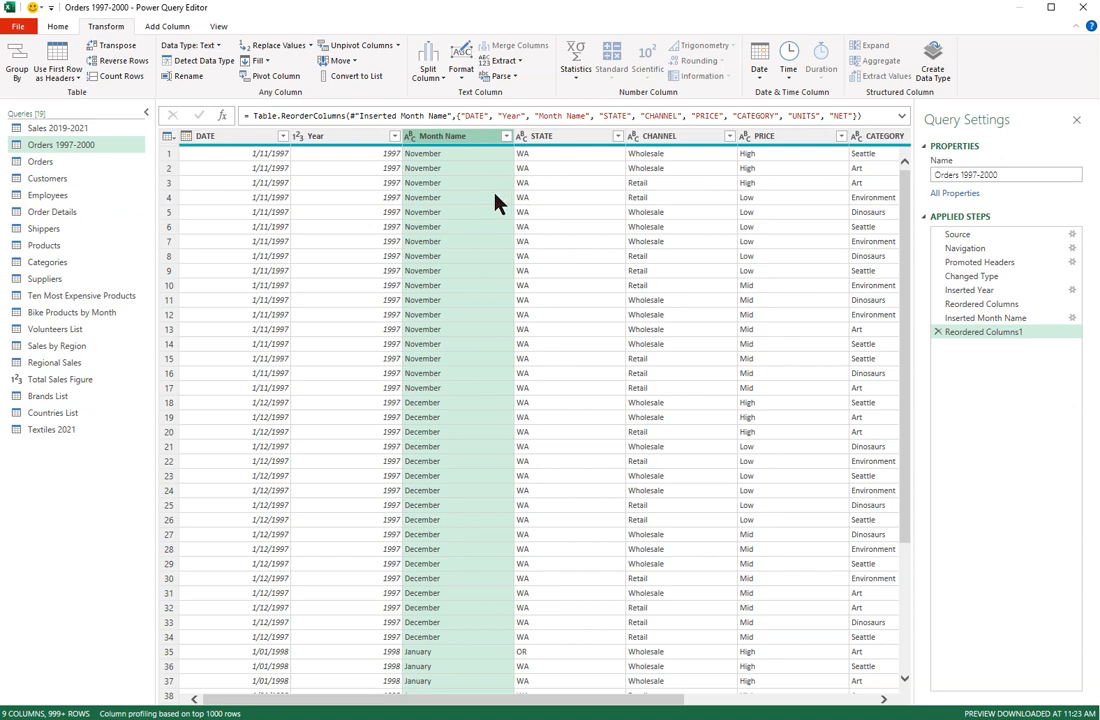
pyautogui.click(245, 137)
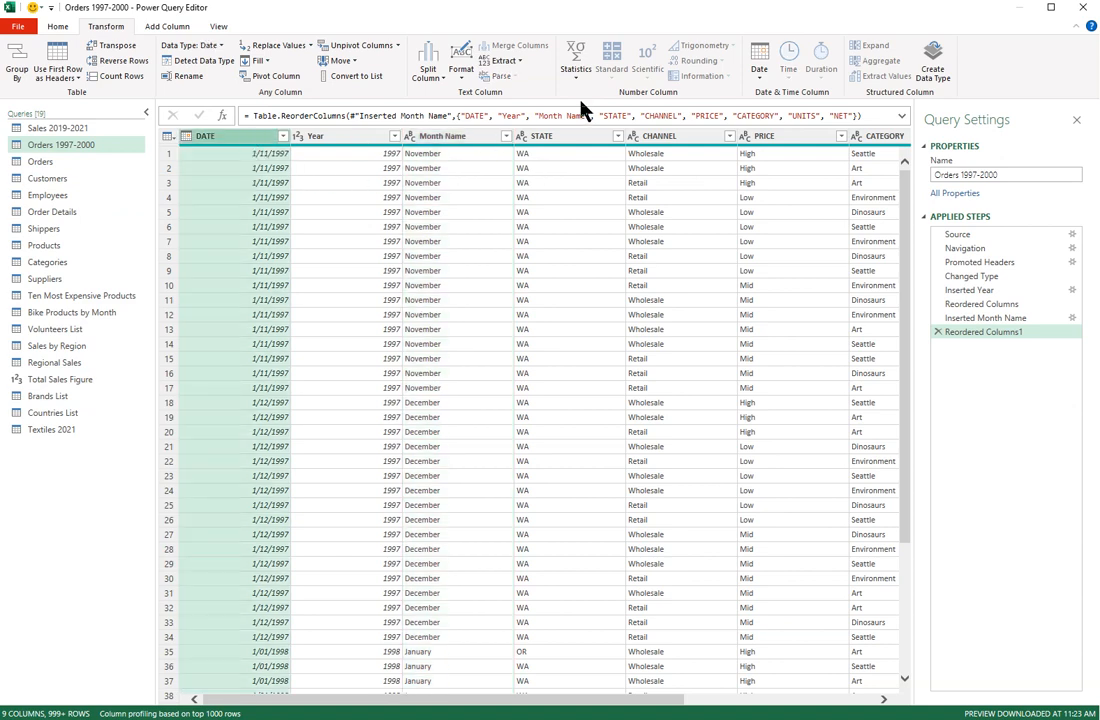
pyautogui.click(168, 27)
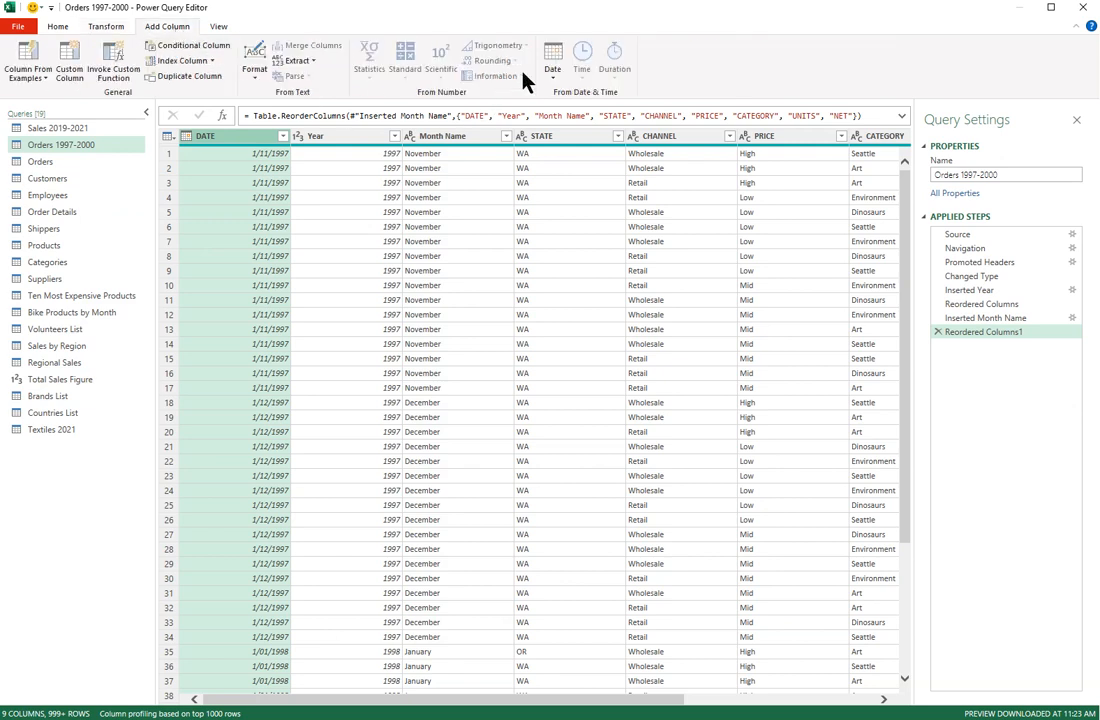
# Step: Add a Day Name column derived from DATE
pyautogui.click(555, 68)
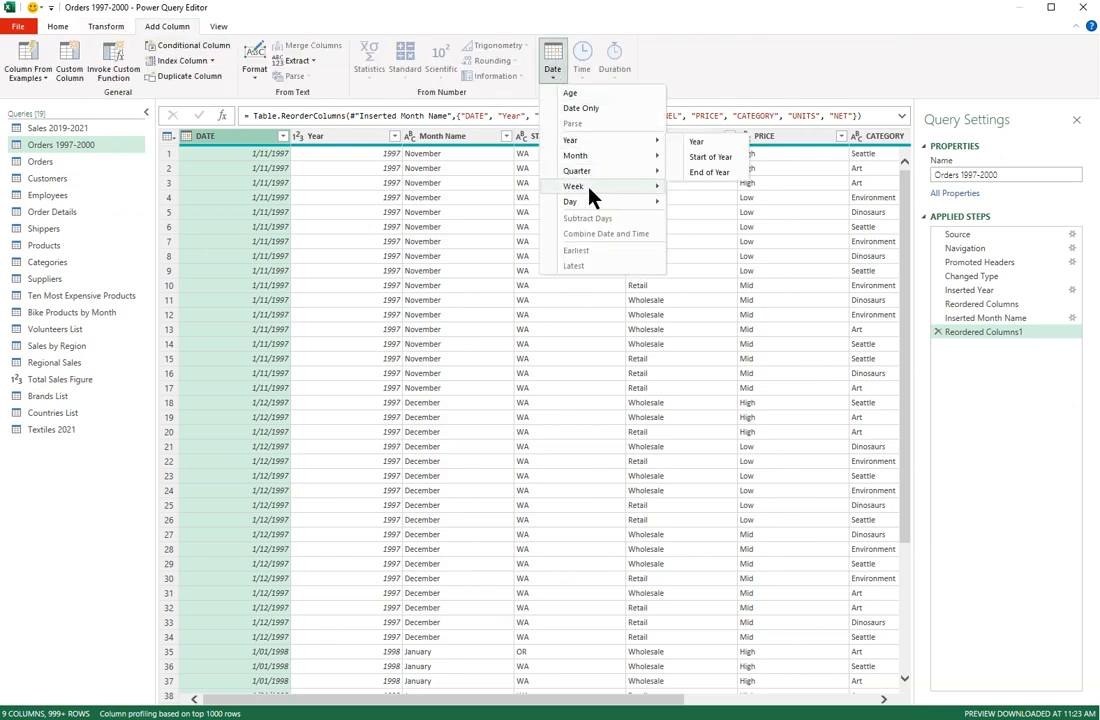
pyautogui.moveTo(587, 205)
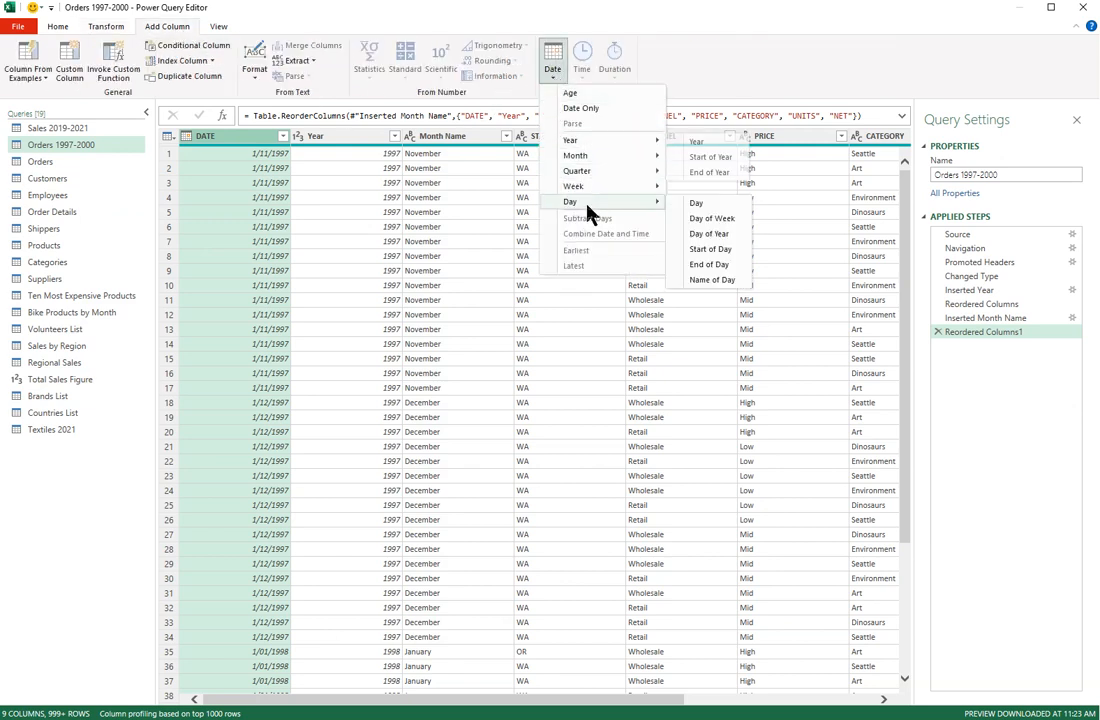
pyautogui.click(722, 282)
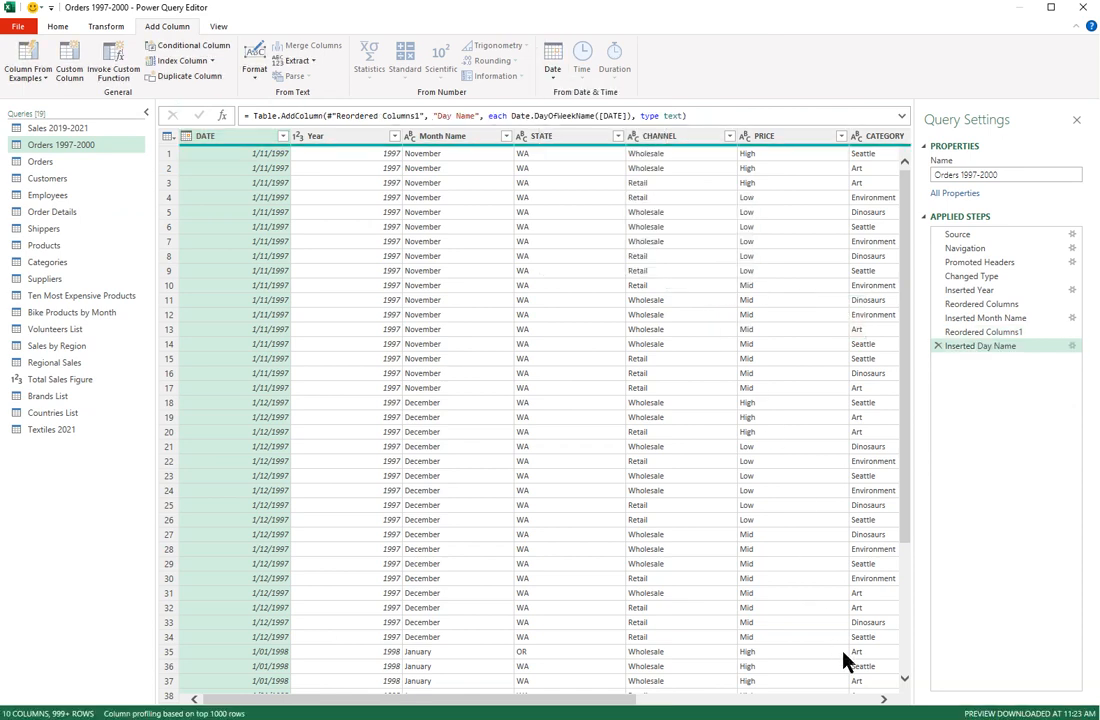
pyautogui.moveTo(630, 698); pyautogui.dragTo(888, 706)
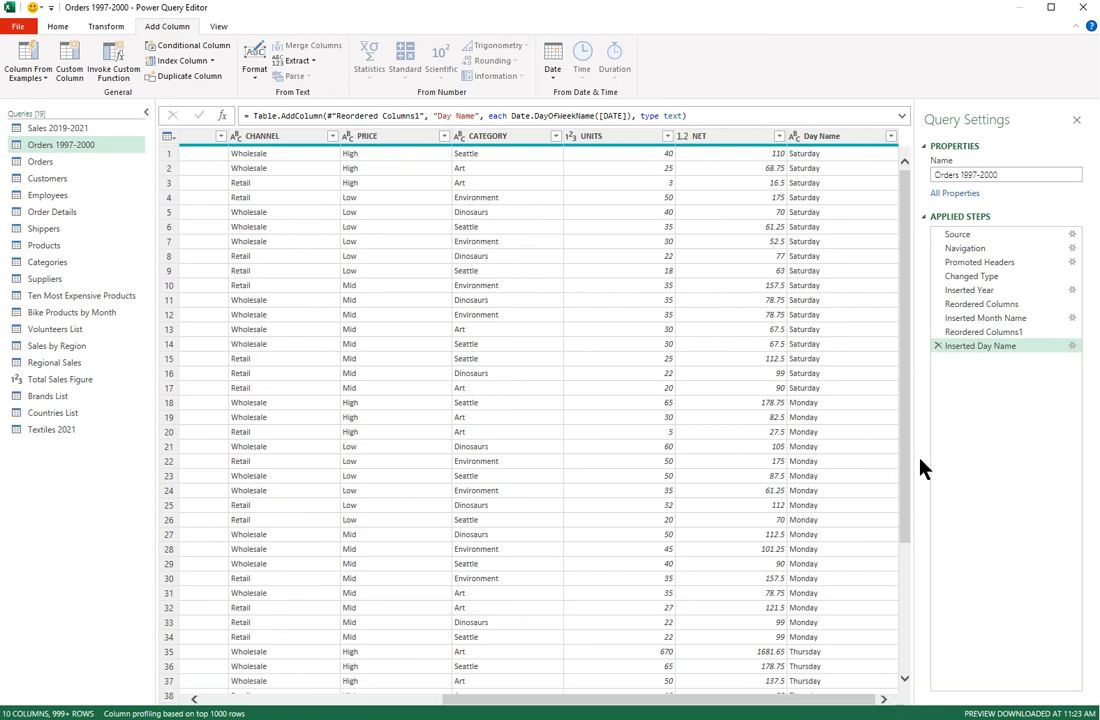
# Step: Move the Day Name column to sit right after Month Name
pyautogui.click(854, 141)
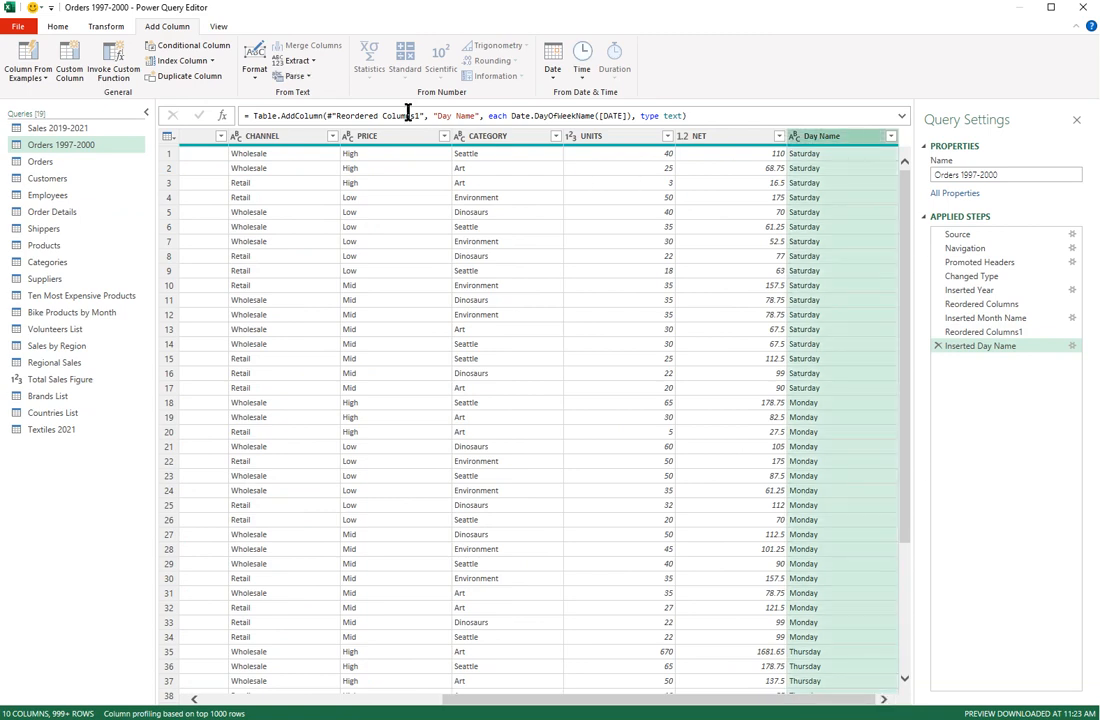
pyautogui.click(56, 27)
pyautogui.click(106, 27)
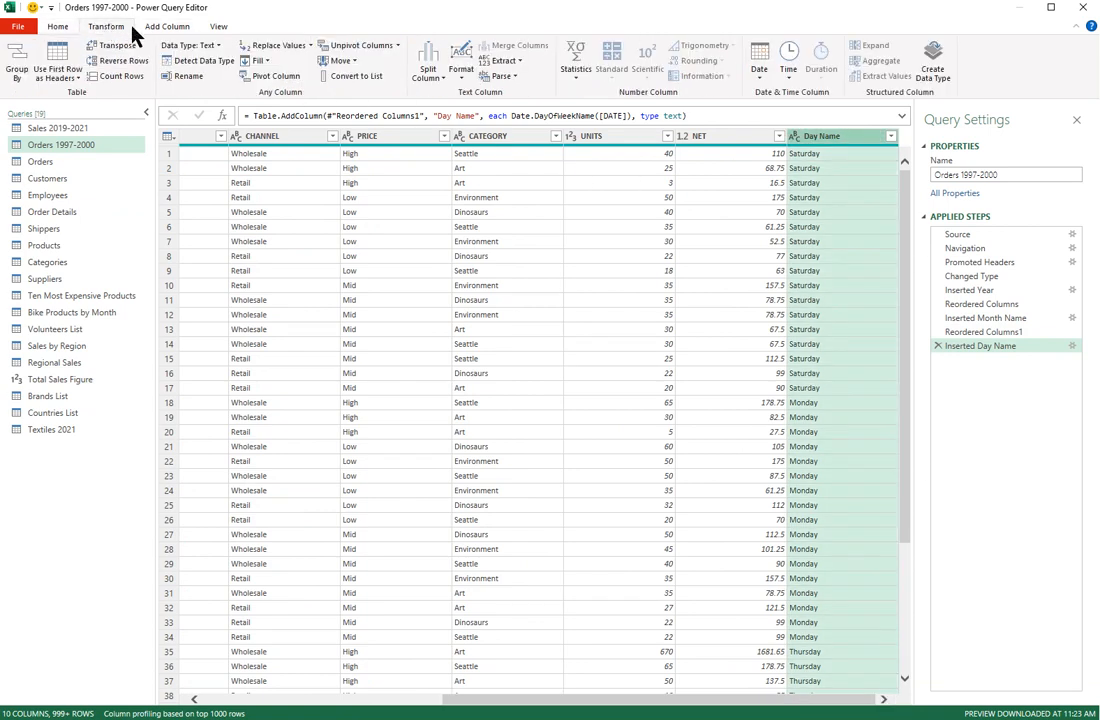
pyautogui.click(338, 60)
pyautogui.click(360, 108)
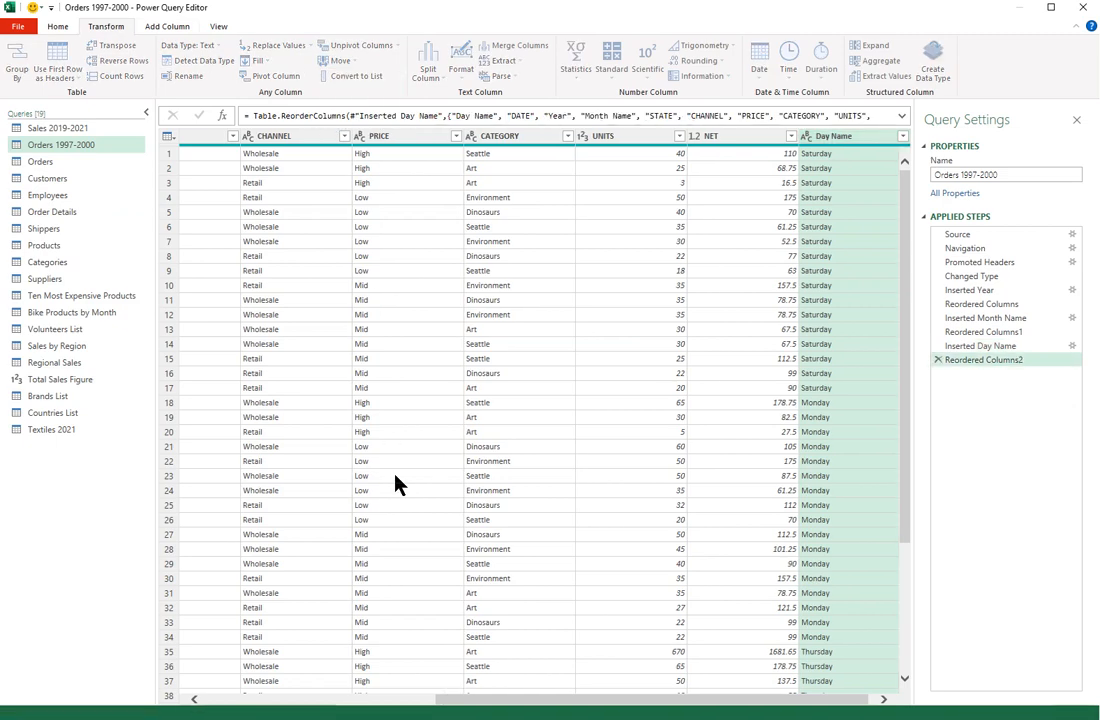
pyautogui.moveTo(233, 138); pyautogui.dragTo(664, 146)
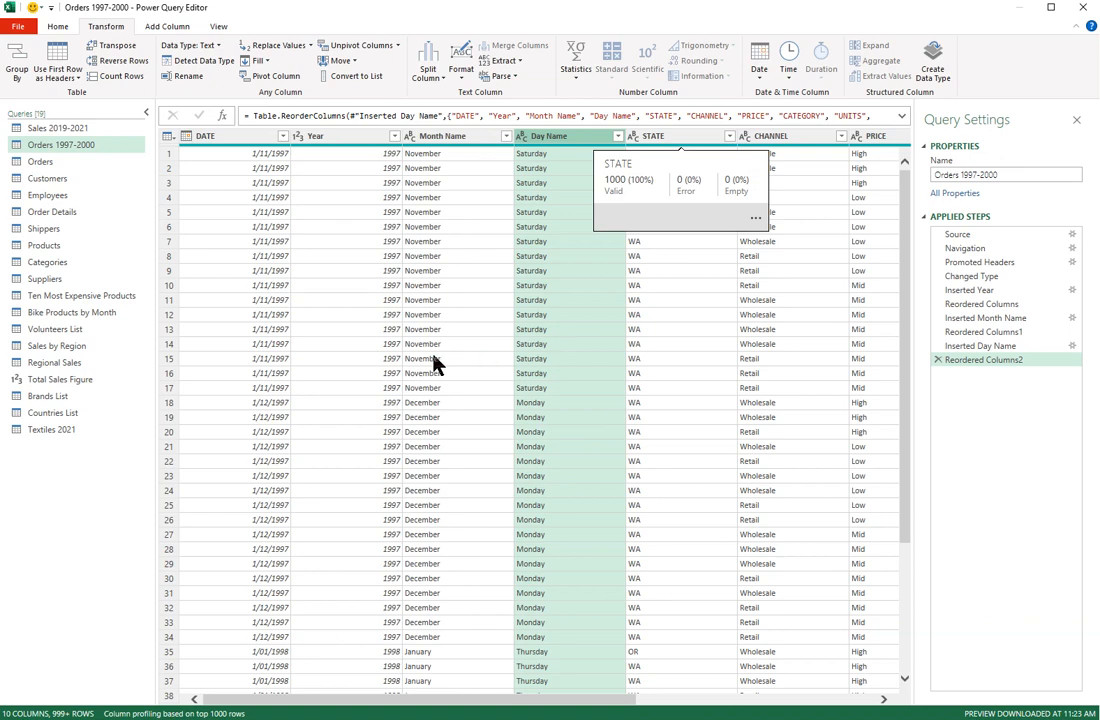
# Step: In the Employees query, add an Age column from BirthDate using Date > Age
pyautogui.click(60, 199)
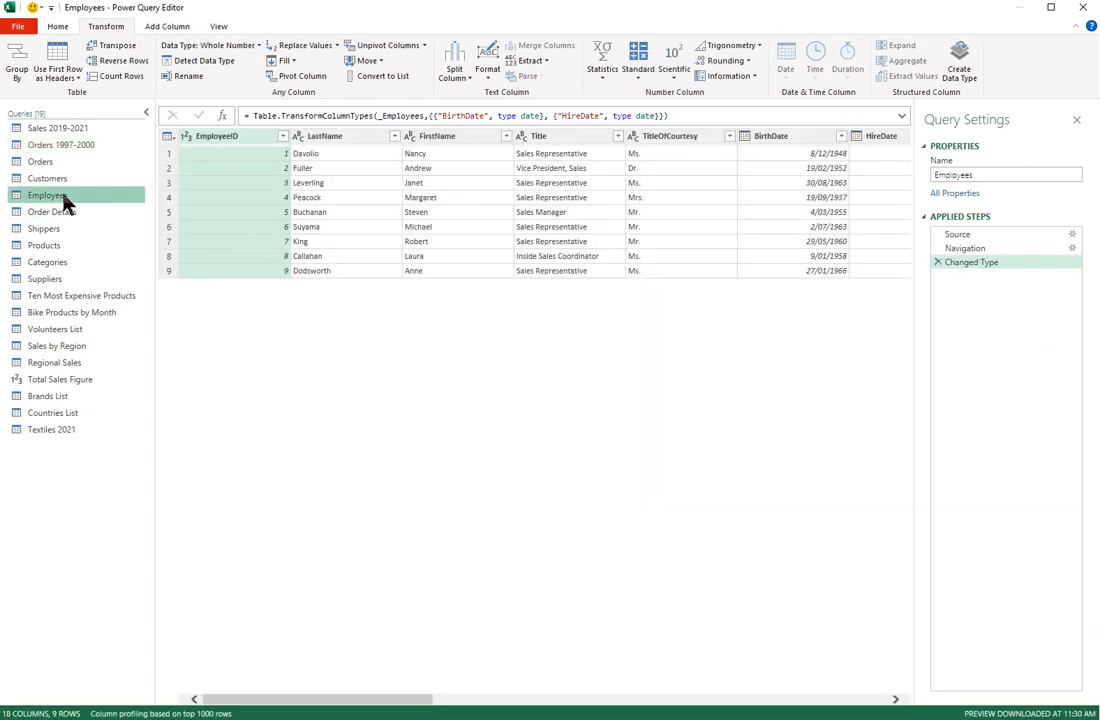
pyautogui.click(790, 140)
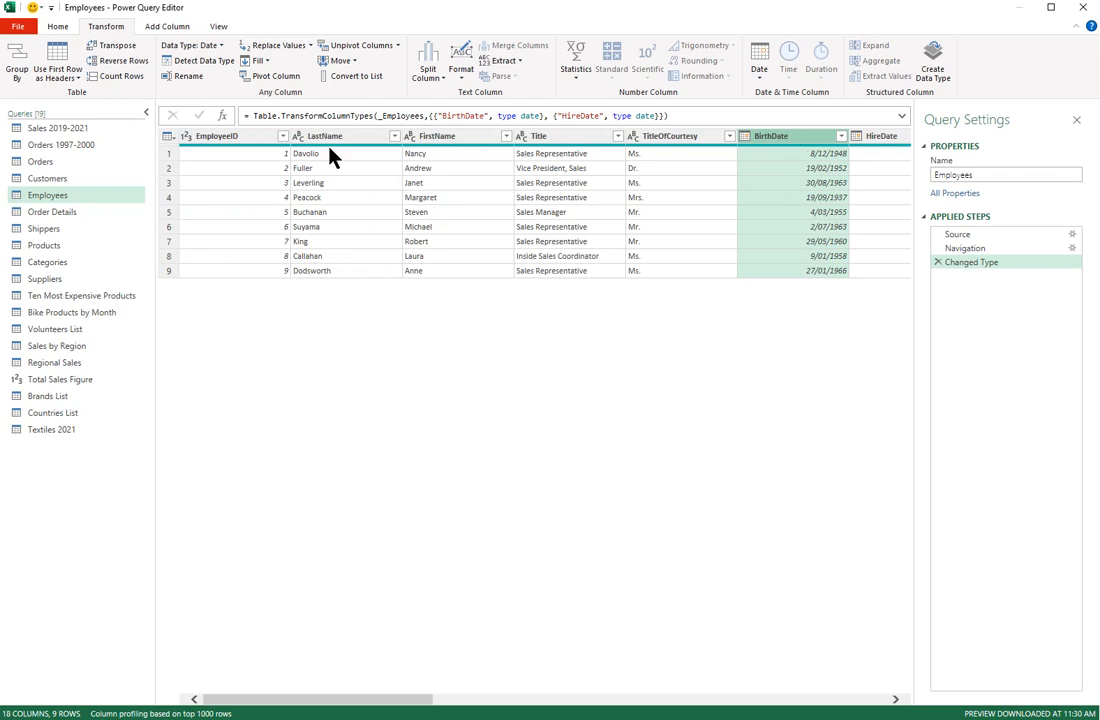
pyautogui.click(170, 28)
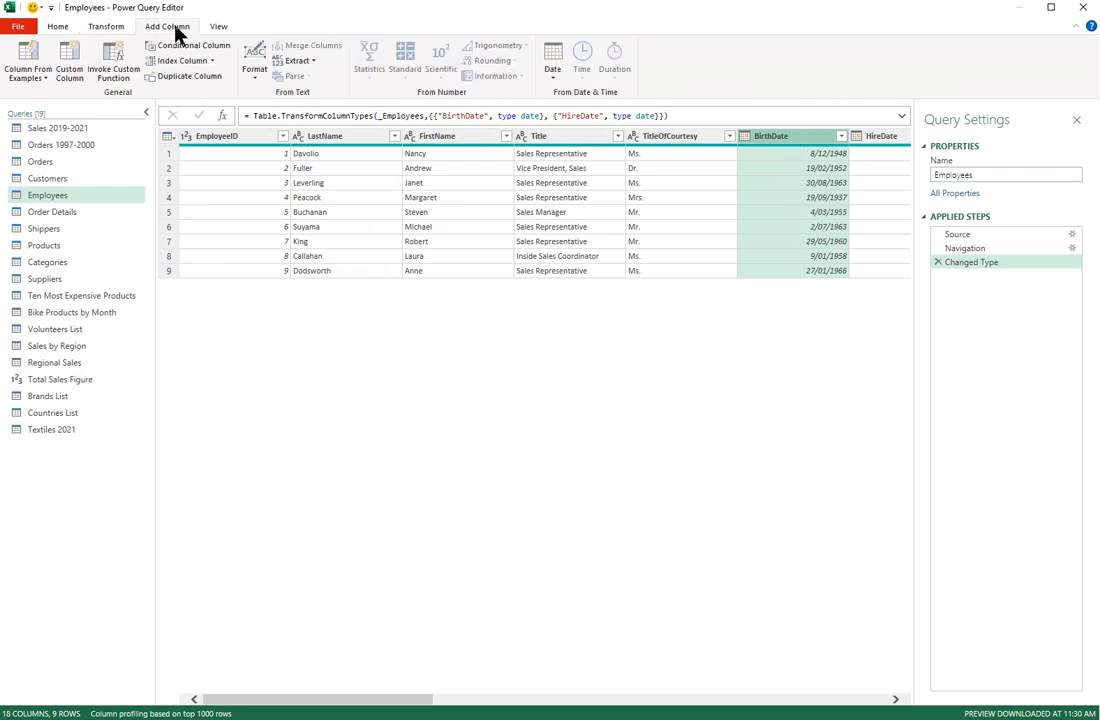
pyautogui.click(305, 62)
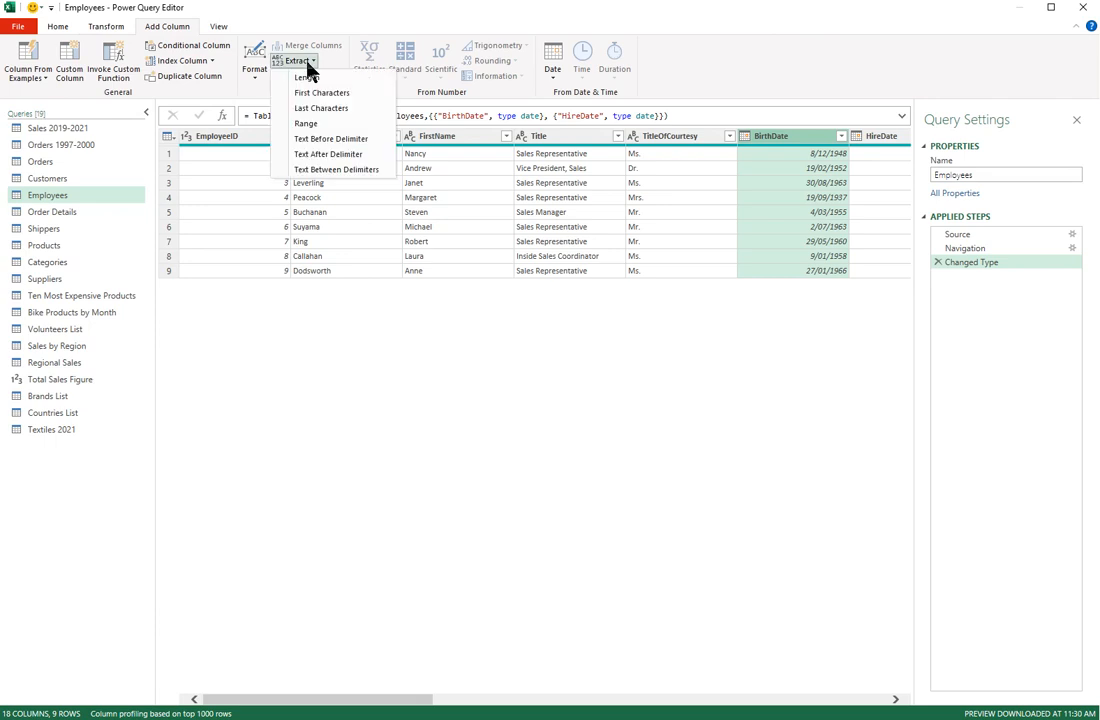
pyautogui.click(322, 61)
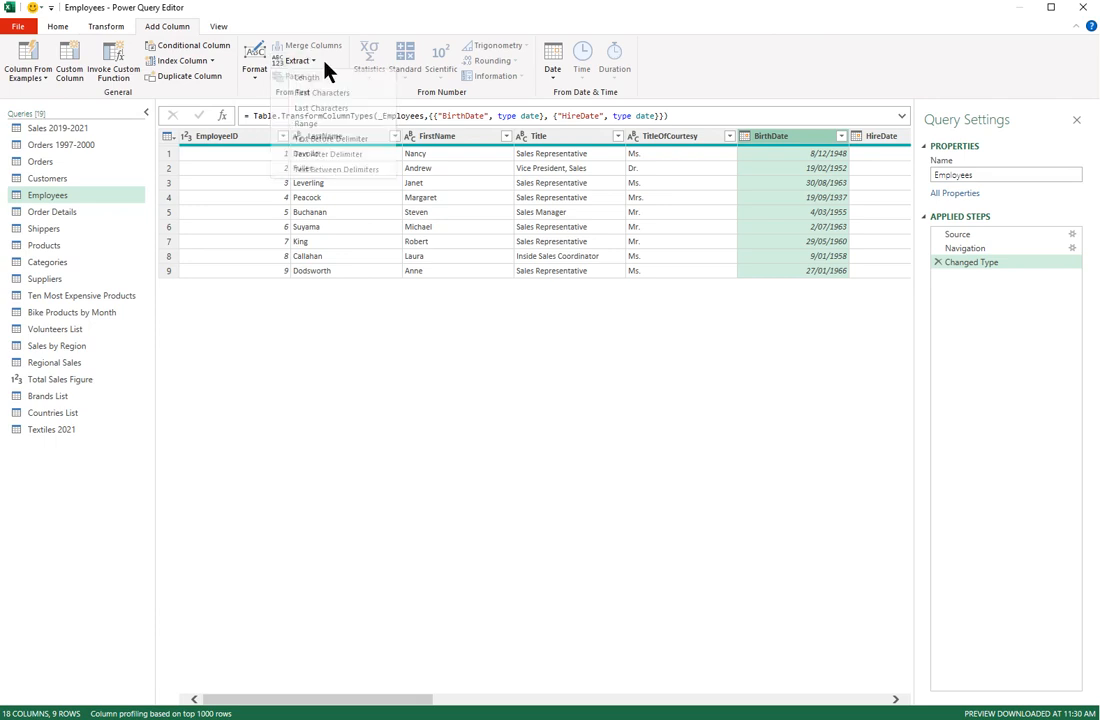
pyautogui.click(553, 70)
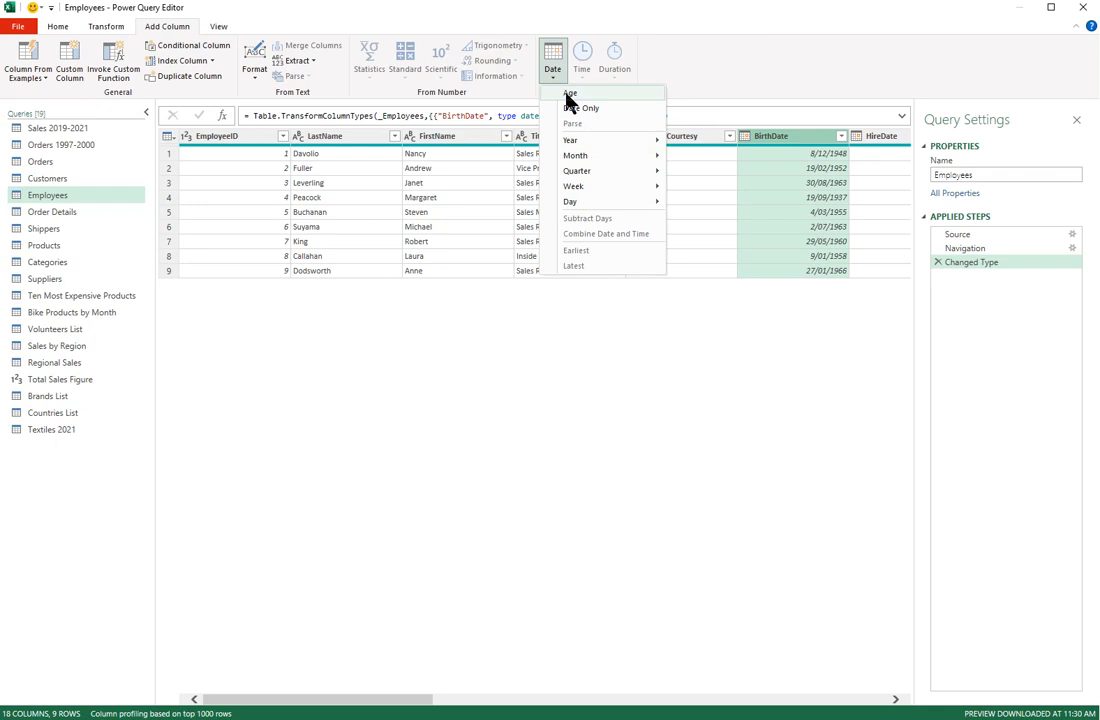
pyautogui.click(569, 95)
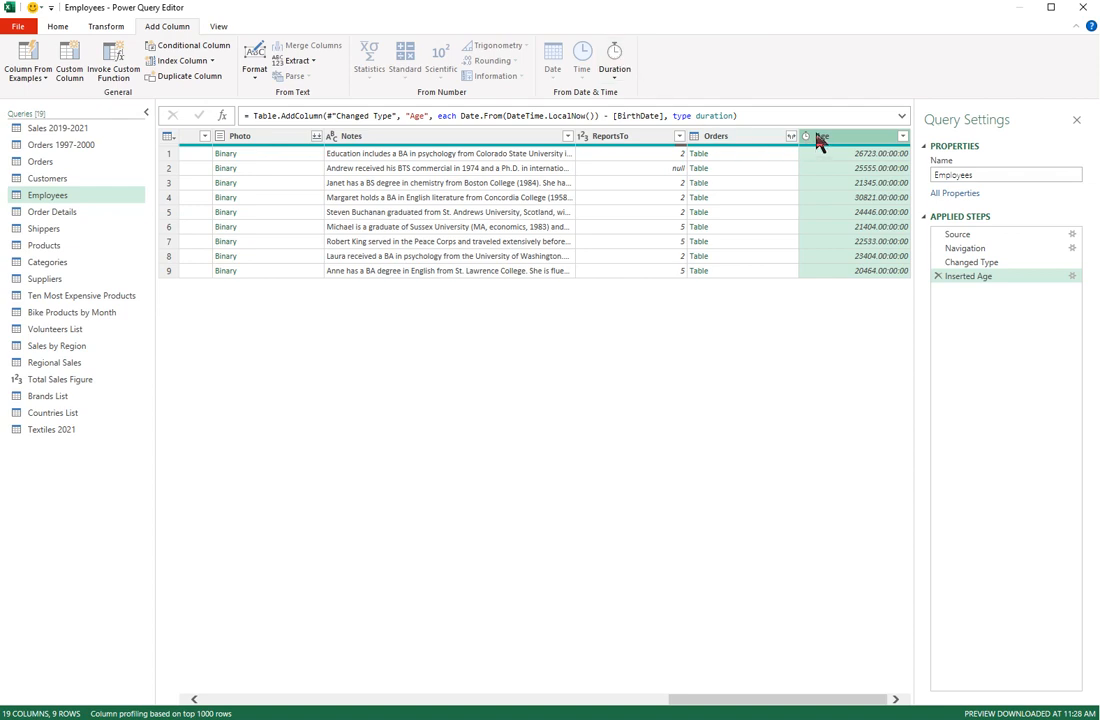
pyautogui.click(95, 28)
# Step: Move the Age column to sit right after BirthDate
pyautogui.click(348, 62)
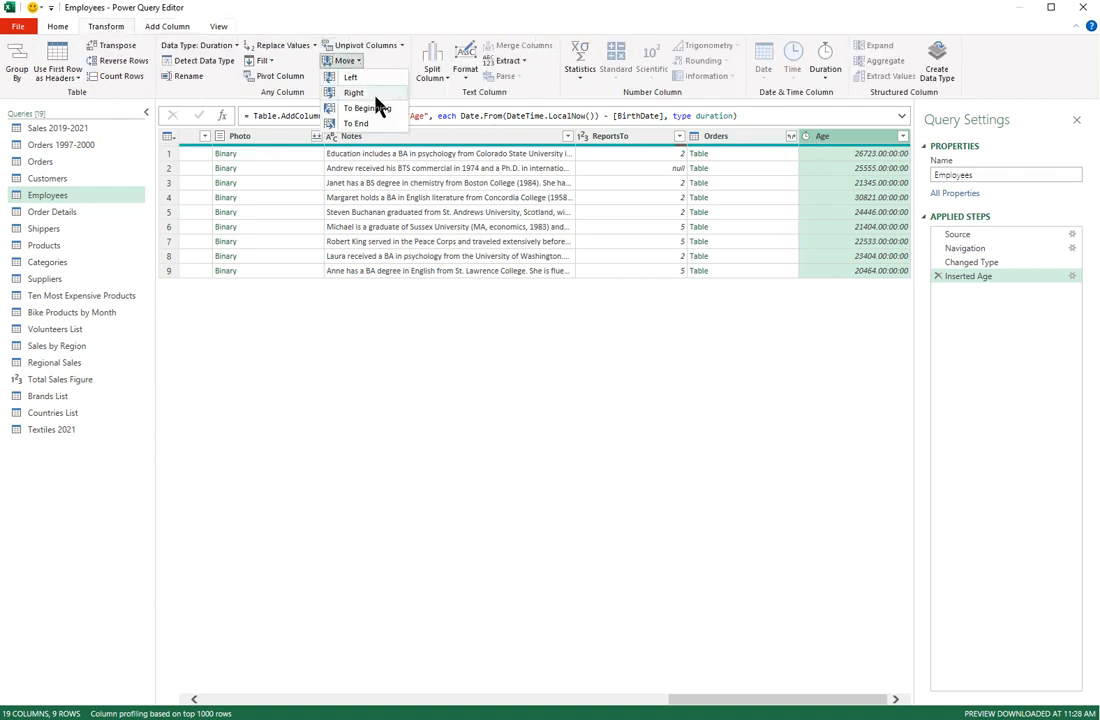
pyautogui.click(368, 108)
pyautogui.moveTo(245, 145)
pyautogui.mouseDown()
pyautogui.moveTo(842, 142)
pyautogui.moveTo(928, 157)
pyautogui.moveTo(880, 150)
pyautogui.mouseUp()
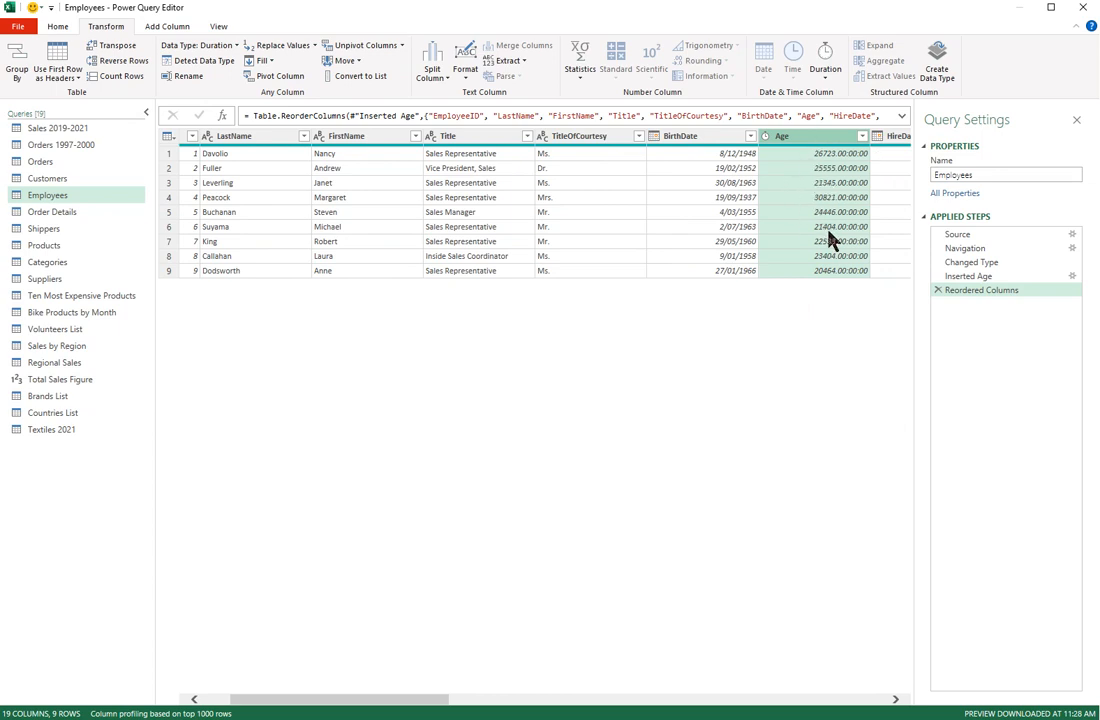
# Step: Convert Age durations to Total Years and set its type to Whole Number
pyautogui.click(765, 137)
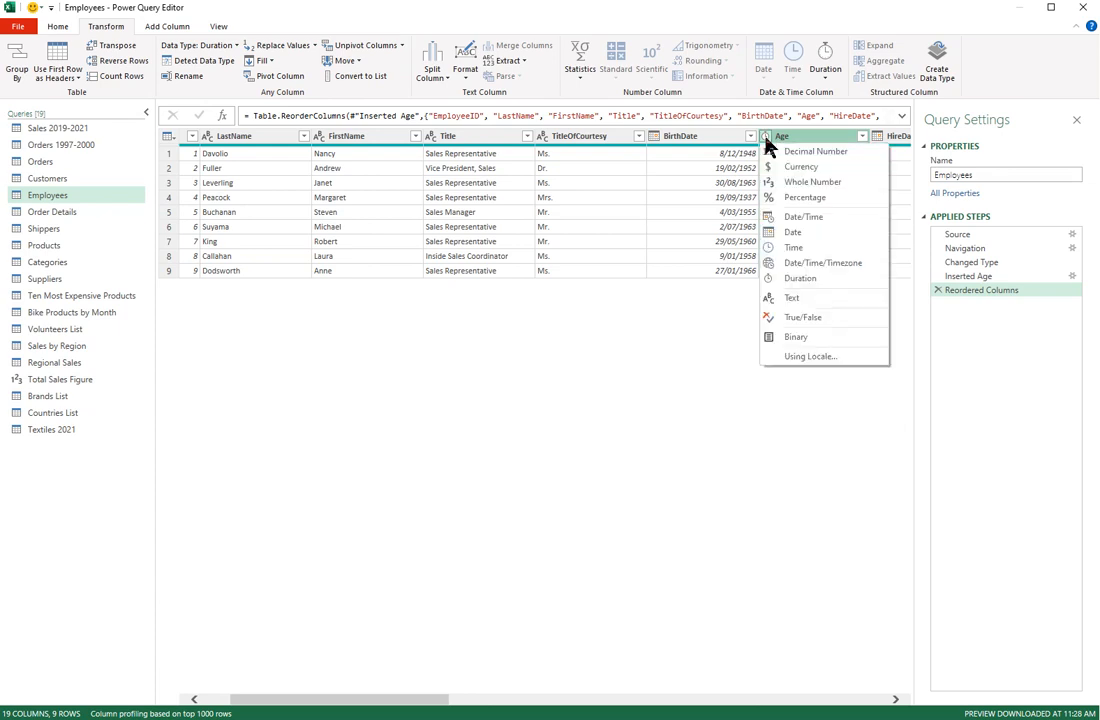
pyautogui.click(766, 138)
pyautogui.click(766, 138)
pyautogui.click(826, 75)
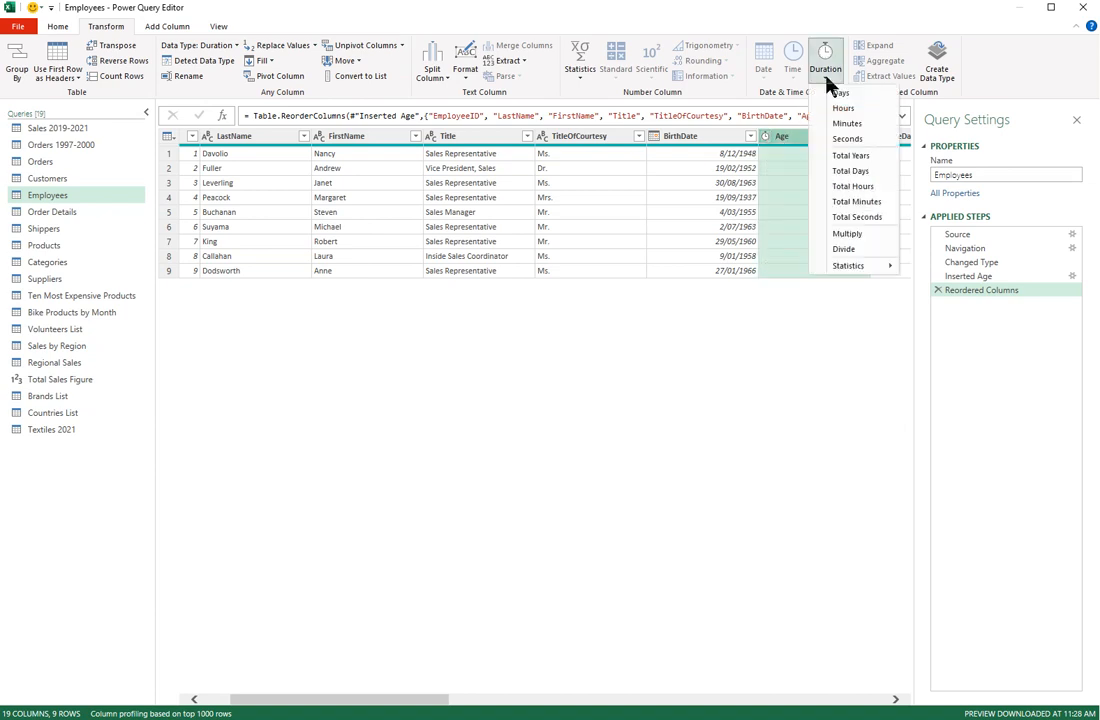
pyautogui.click(854, 164)
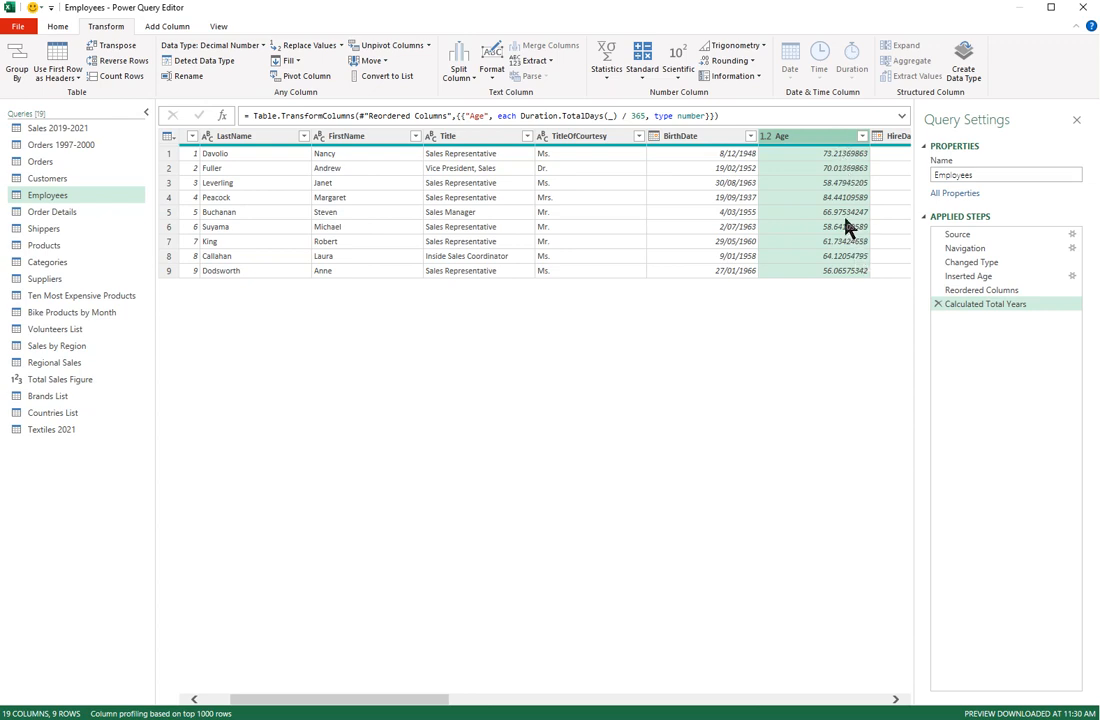
pyautogui.click(767, 136)
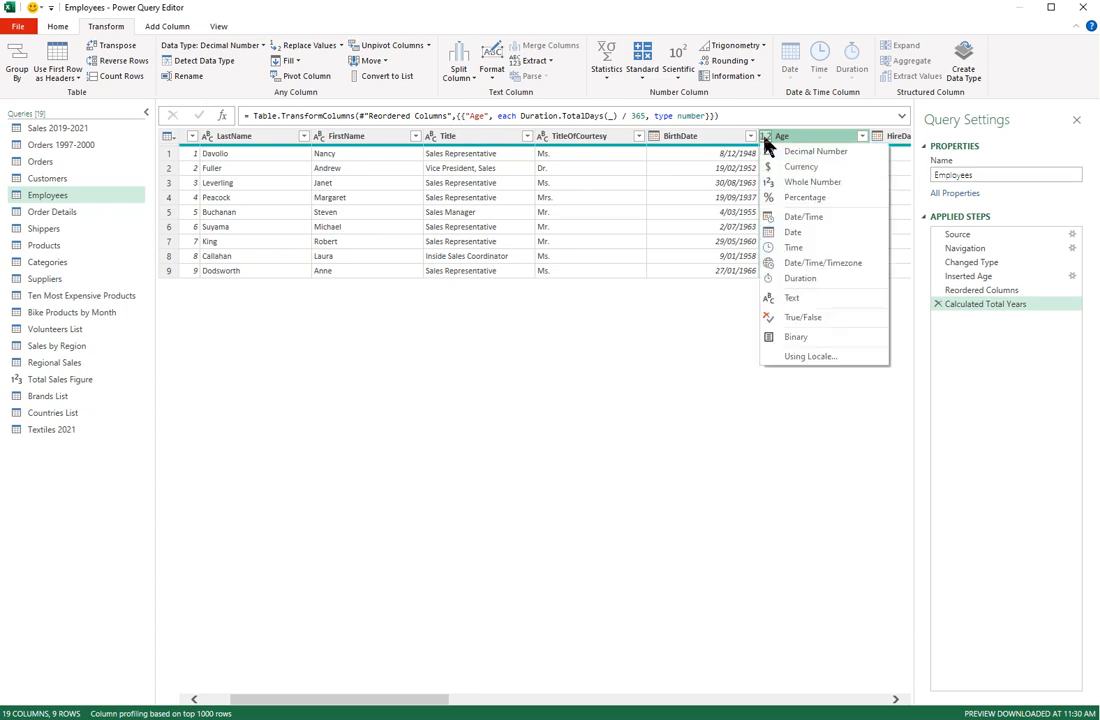
pyautogui.click(781, 183)
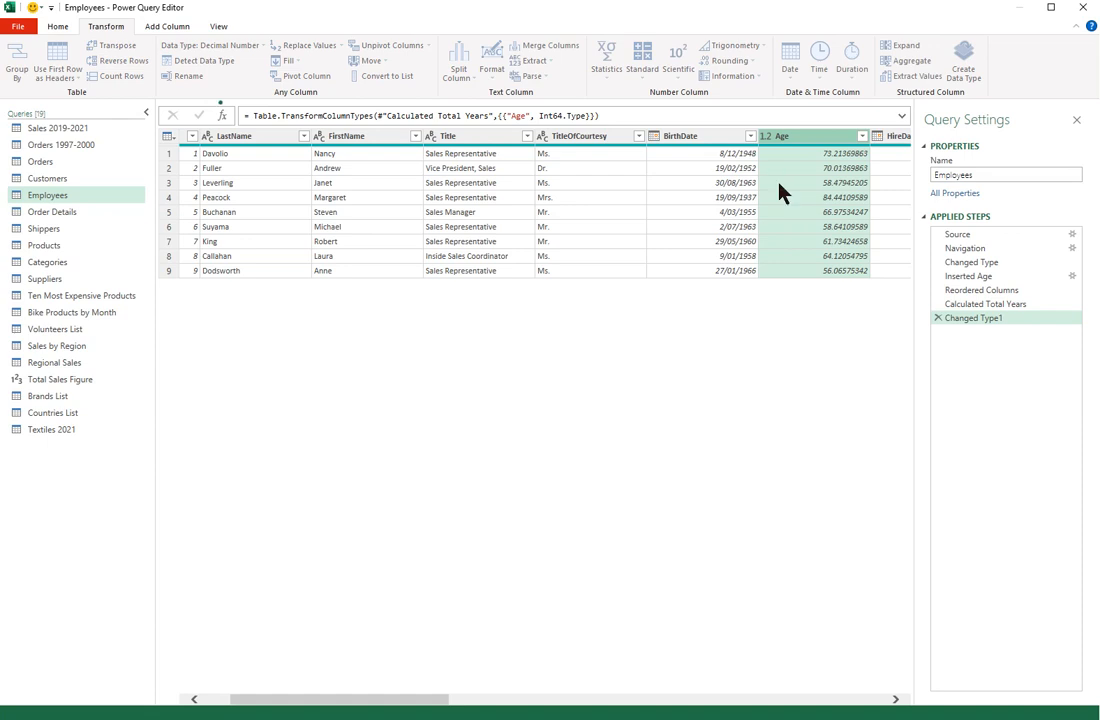